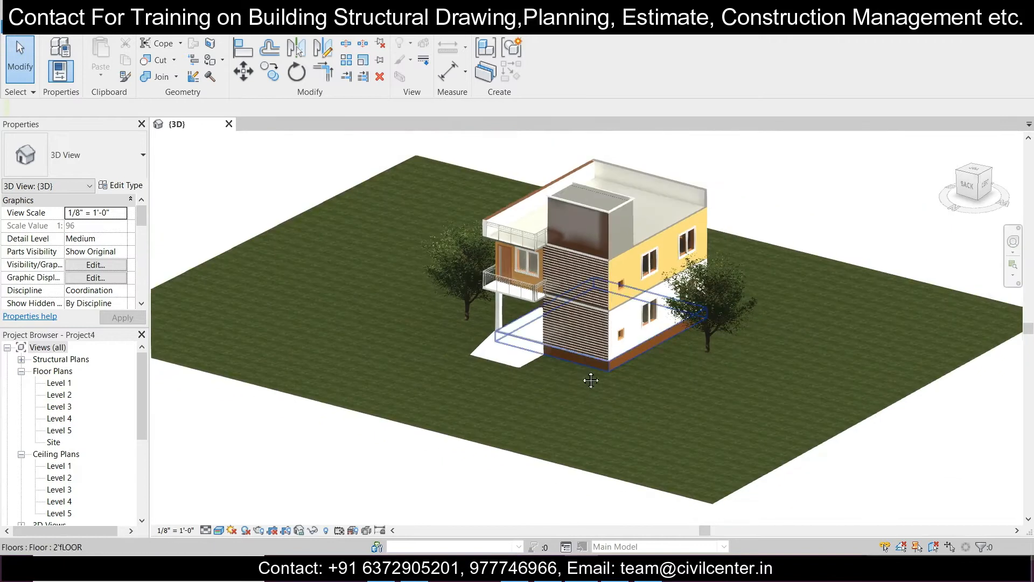
{"action": "scroll", "coordinate": [505, 435], "scroll_direction": "up", "scroll_amount": 3}
{"action": "scroll", "coordinate": [506, 435], "scroll_direction": "down", "scroll_amount": 2}
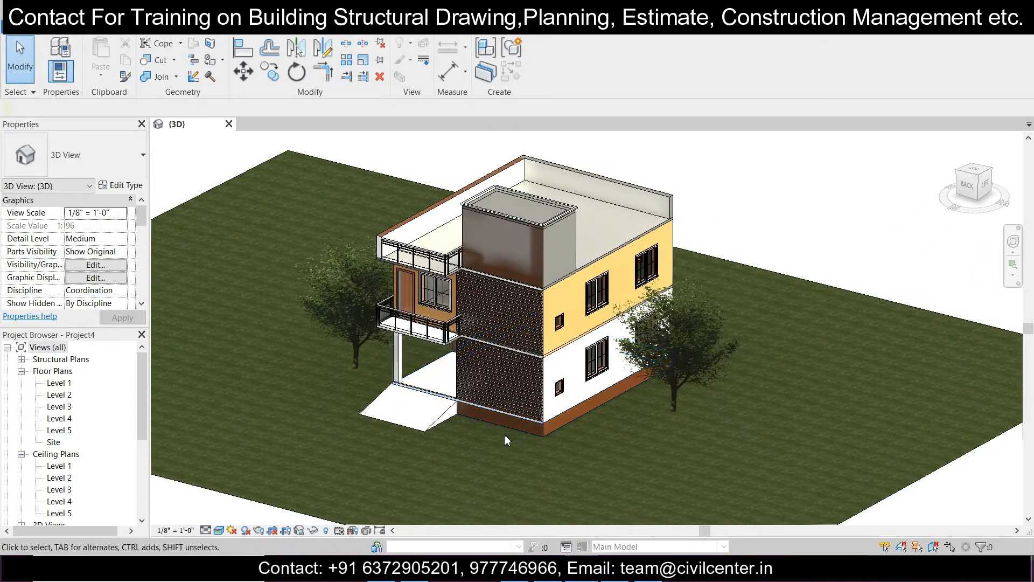
{"action": "scroll", "coordinate": [493, 433], "scroll_direction": "down", "scroll_amount": 2}
{"action": "middle_click_drag", "start_coordinate": [492, 434], "coordinate": [480, 408]}
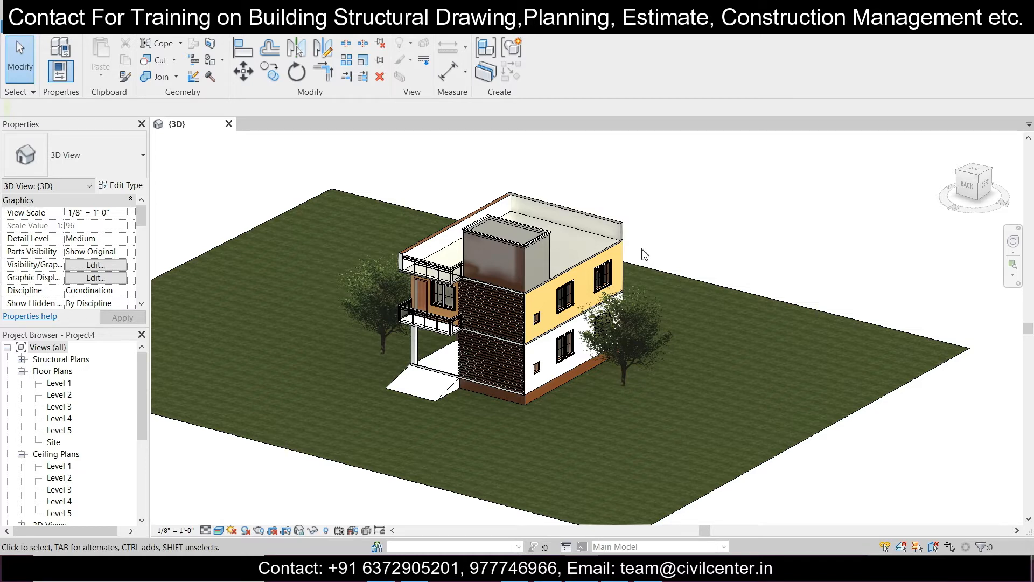
{"action": "middle_click_drag", "start_coordinate": [645, 254], "coordinate": [407, 416], "text": "shift"}
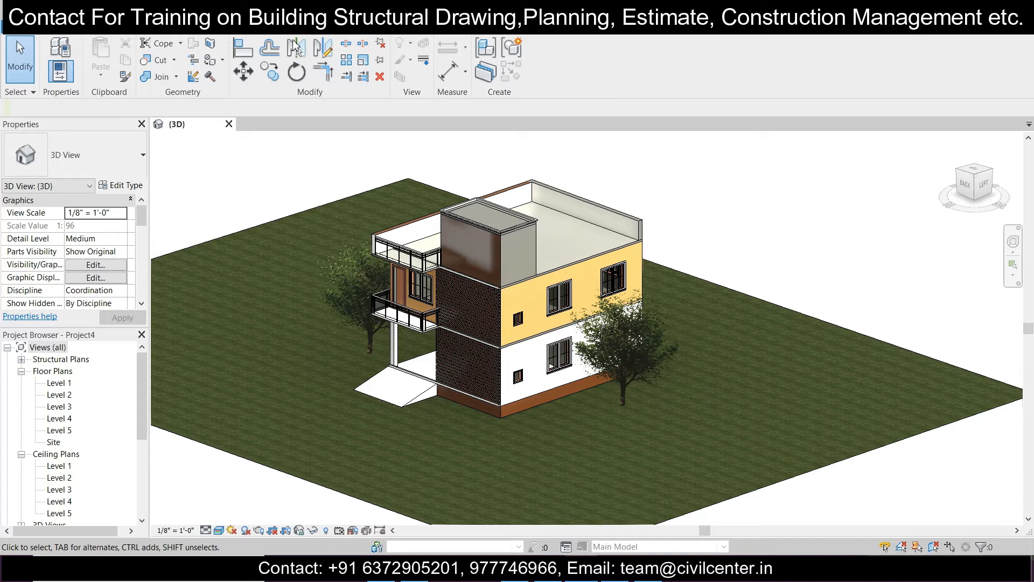
Create a new project material and name it Road
{"action": "left_click", "coordinate": [545, 27]}
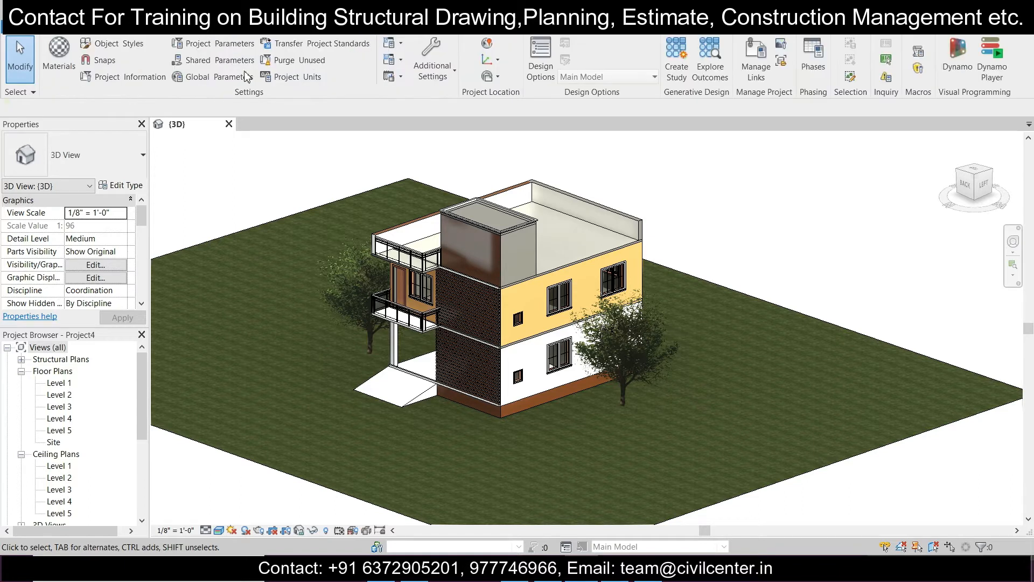
{"action": "left_click", "coordinate": [60, 48]}
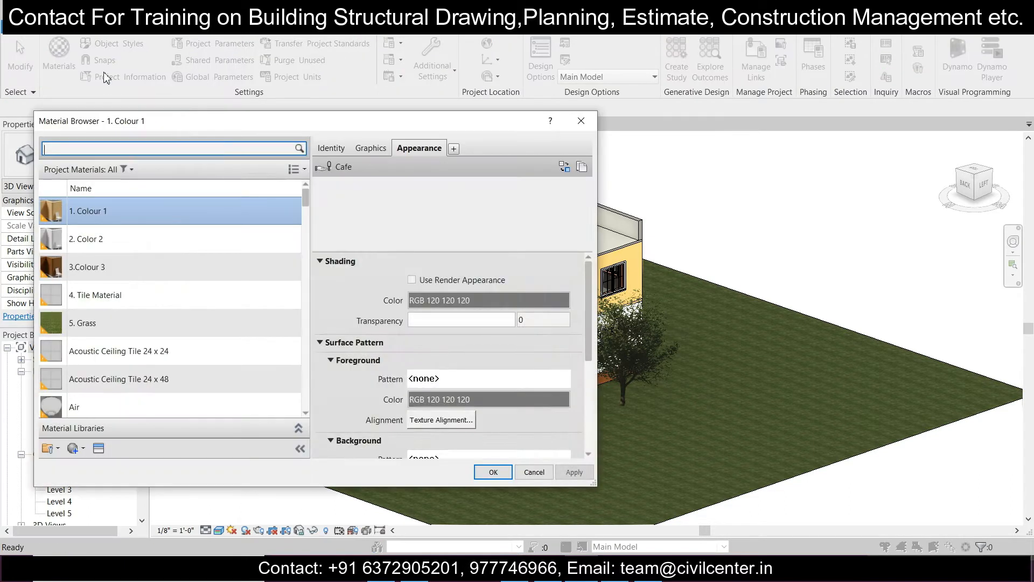
{"action": "scroll", "coordinate": [269, 319], "scroll_direction": "down", "scroll_amount": 3}
{"action": "scroll", "coordinate": [268, 319], "scroll_direction": "up", "scroll_amount": 3}
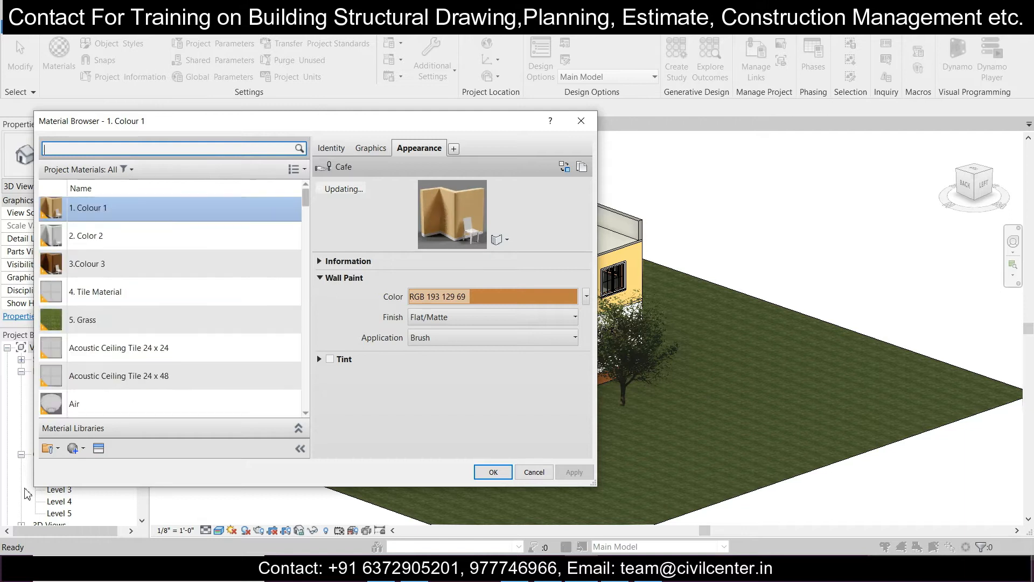
{"action": "left_click", "coordinate": [76, 448]}
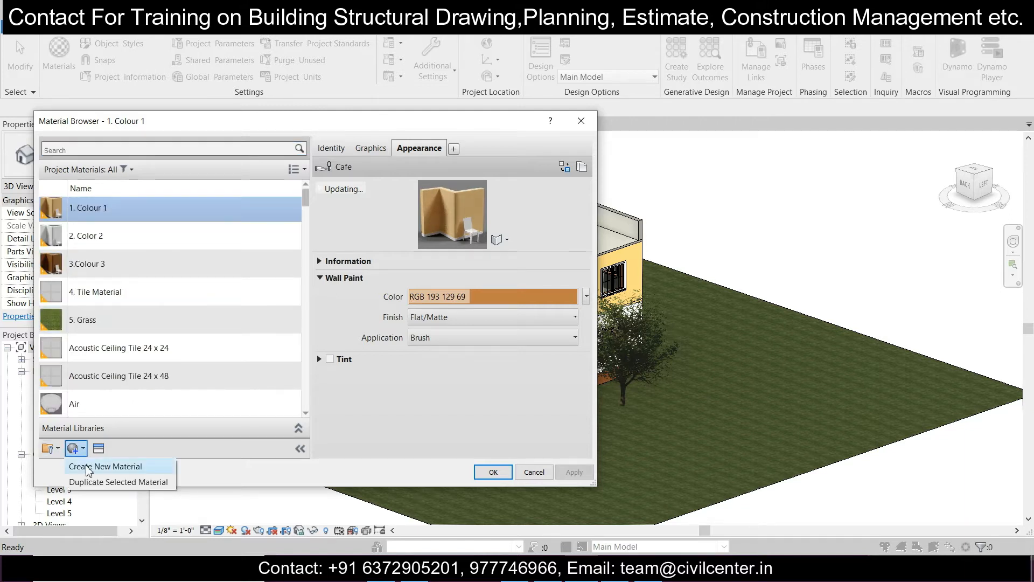
{"action": "left_click", "coordinate": [88, 467]}
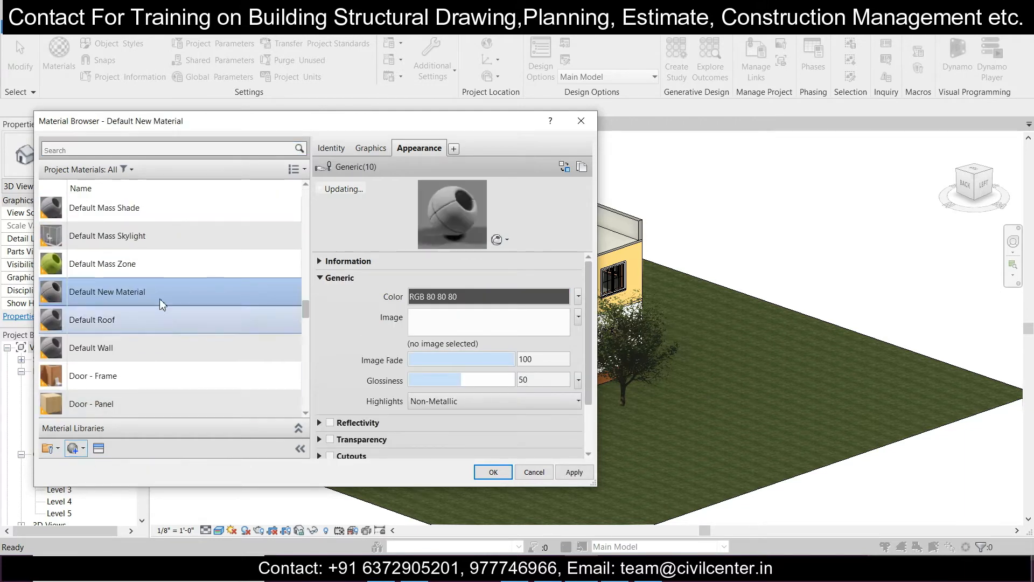
{"action": "right_click", "coordinate": [163, 294]}
{"action": "left_click", "coordinate": [194, 329]}
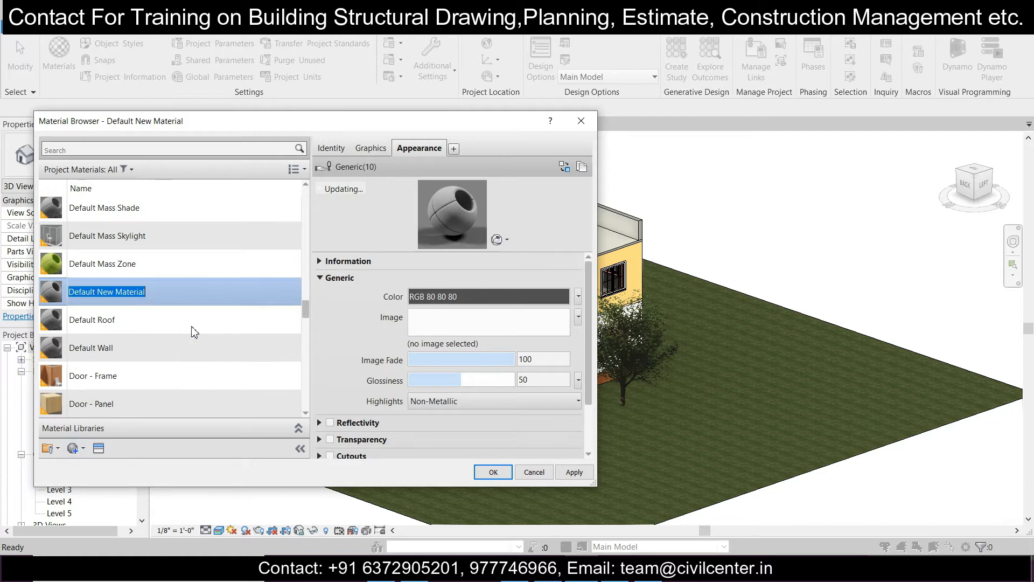
{"action": "type", "text": "Road"}
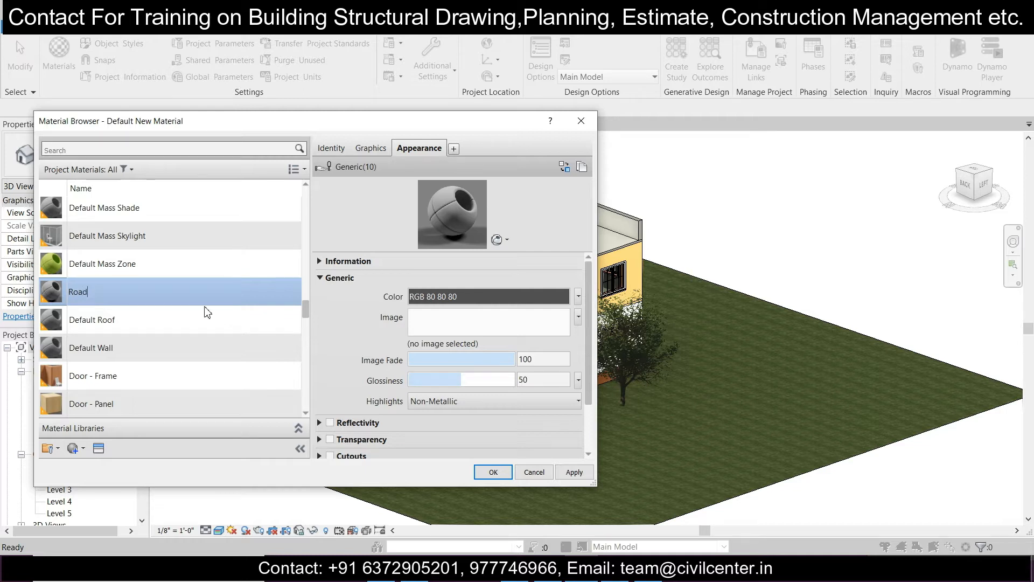
{"action": "key", "text": "Return"}
Assign the Asphalt - Dark Grey appearance from the Appearance Library's Sitework category to the Road material and save it
{"action": "left_click", "coordinate": [97, 451]}
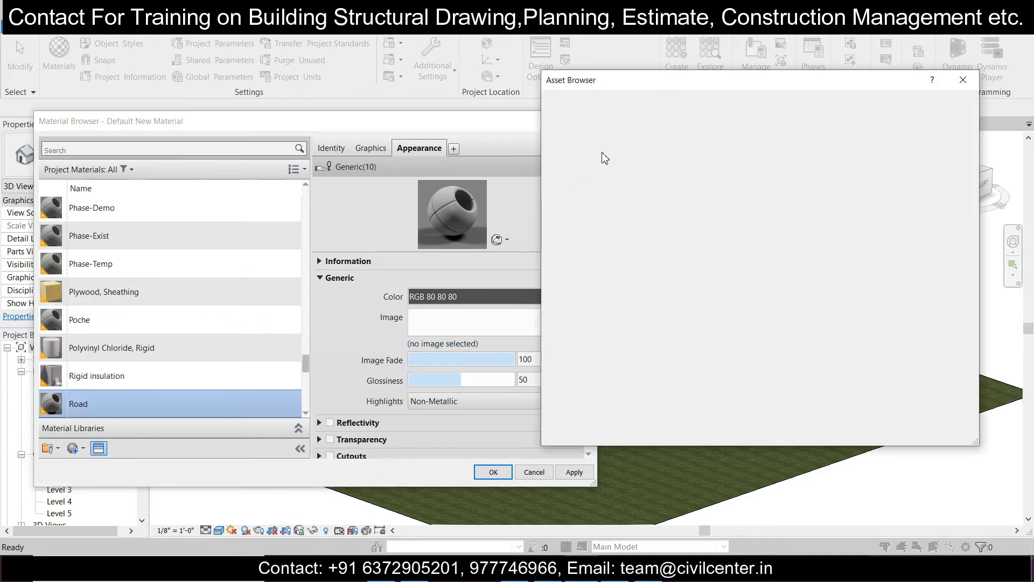
{"action": "left_click", "coordinate": [551, 176]}
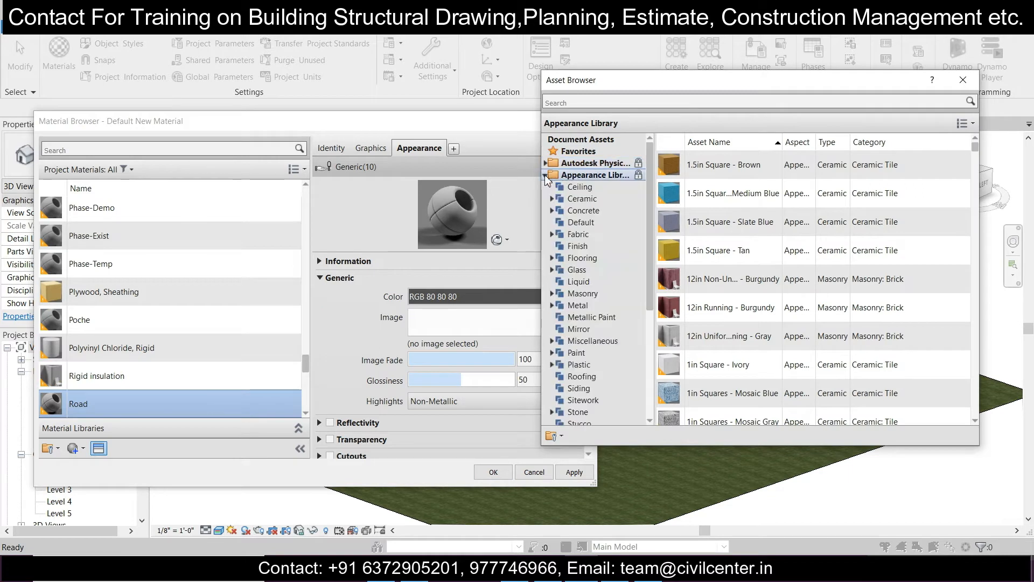
{"action": "scroll", "coordinate": [582, 288], "scroll_direction": "down", "scroll_amount": 1}
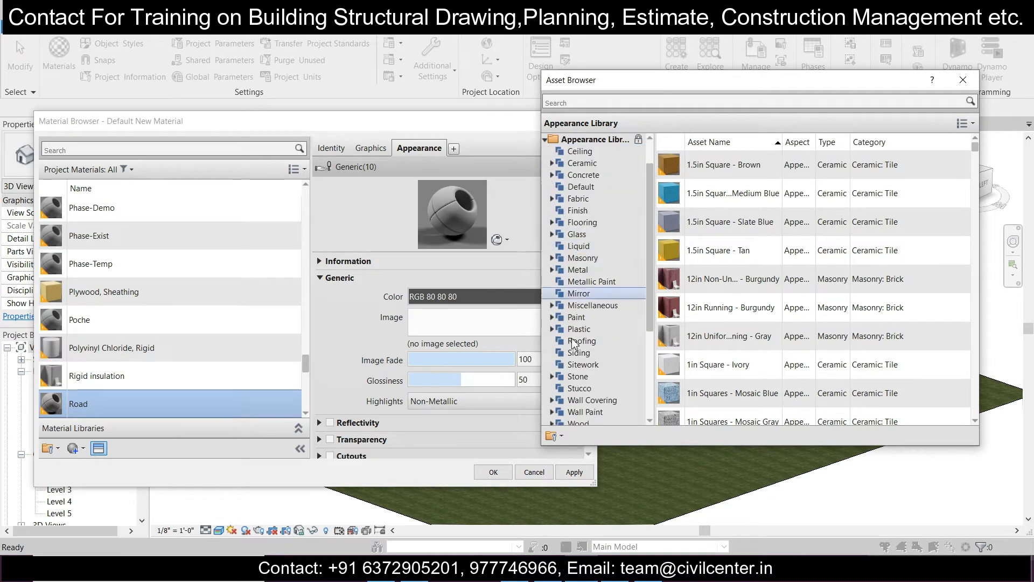
{"action": "left_click", "coordinate": [571, 365]}
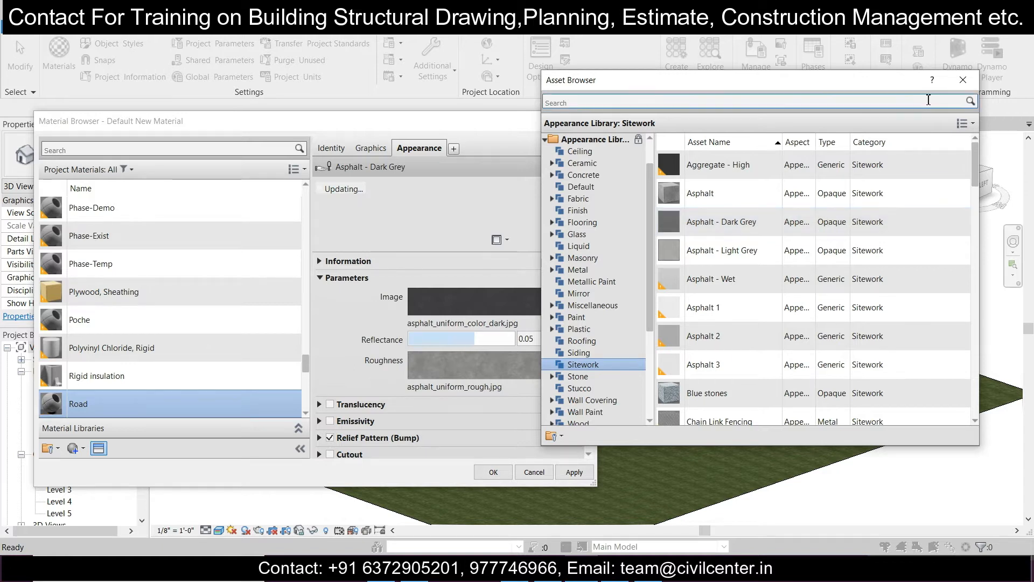
{"action": "left_click", "coordinate": [963, 79]}
{"action": "left_click", "coordinate": [587, 477]}
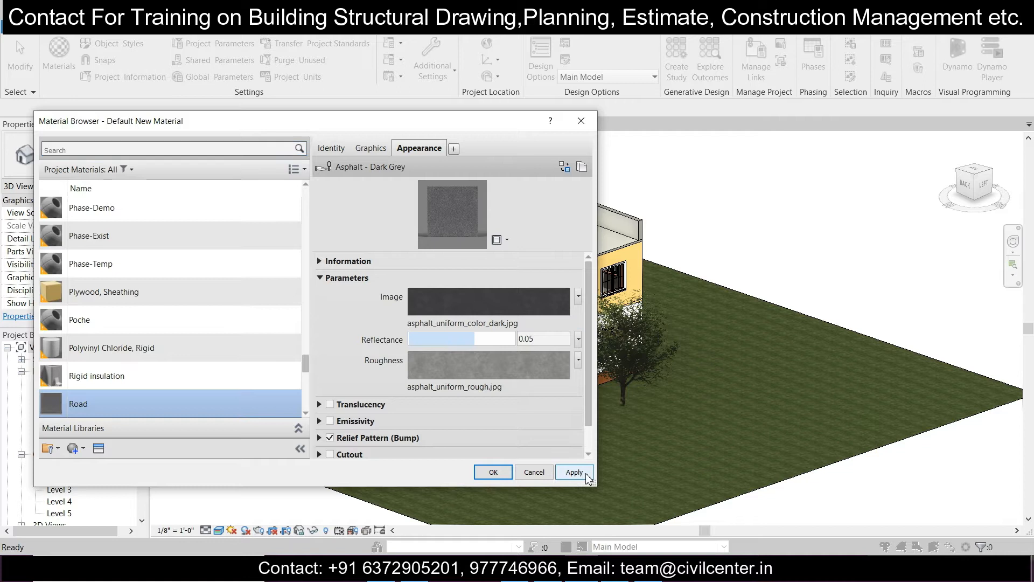
{"action": "left_click", "coordinate": [494, 474]}
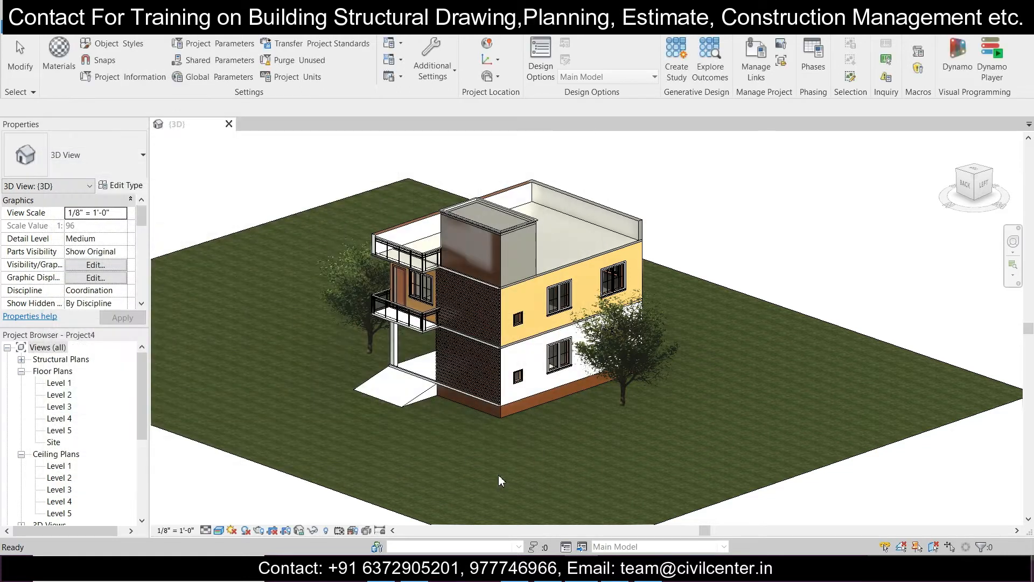
Orient the 3D view to the top and switch its visual style to Hidden Line
{"action": "scroll", "coordinate": [485, 416], "scroll_direction": "down", "scroll_amount": 3}
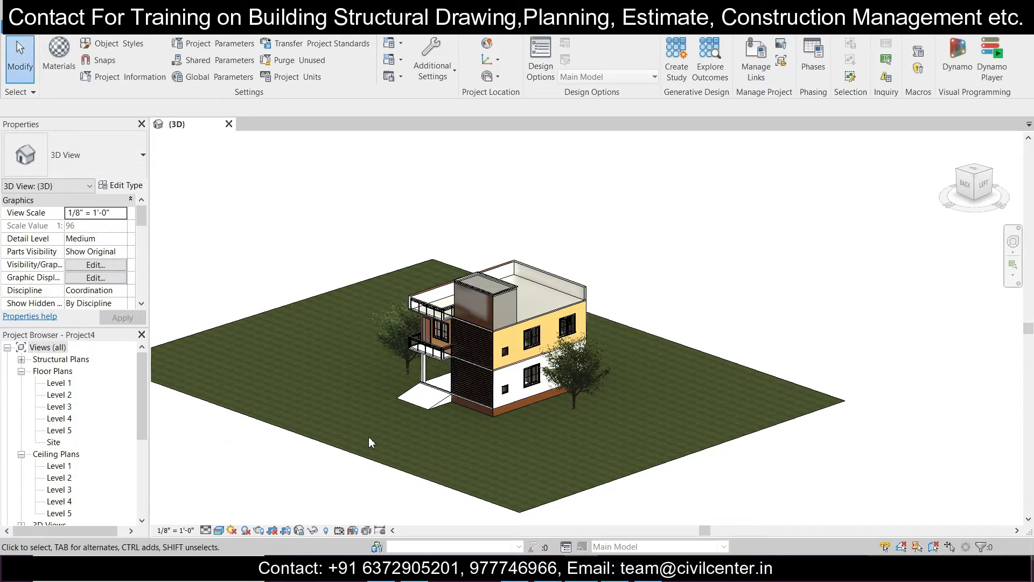
{"action": "middle_click_drag", "start_coordinate": [366, 439], "coordinate": [439, 479], "text": "shift"}
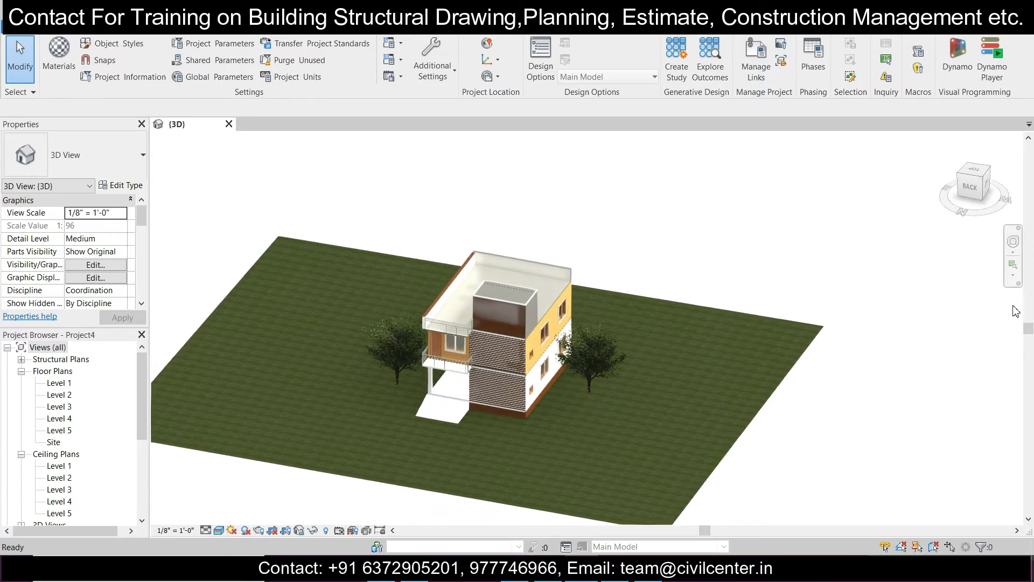
{"action": "left_click", "coordinate": [975, 173]}
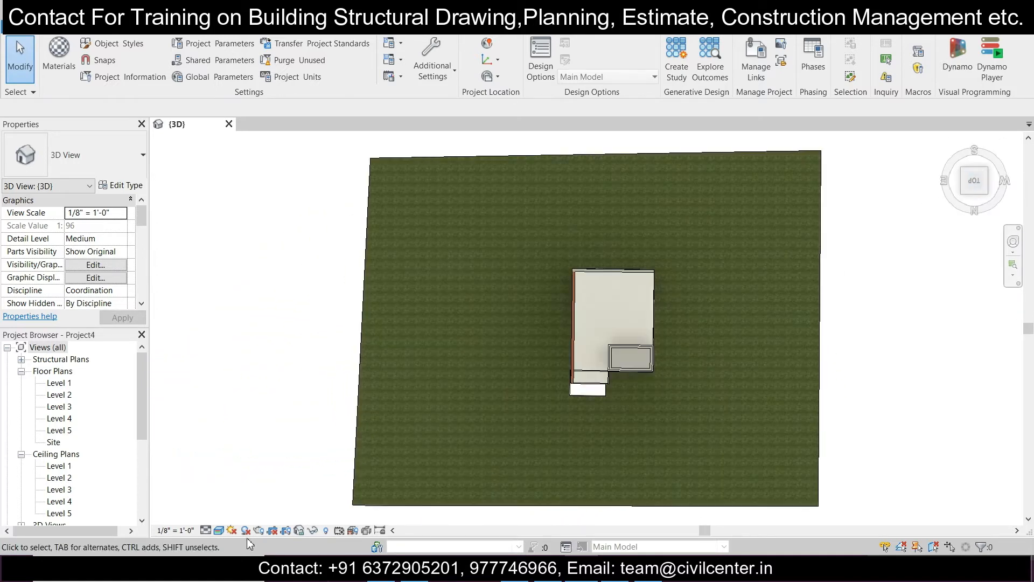
{"action": "left_click", "coordinate": [218, 530]}
{"action": "left_click", "coordinate": [241, 476]}
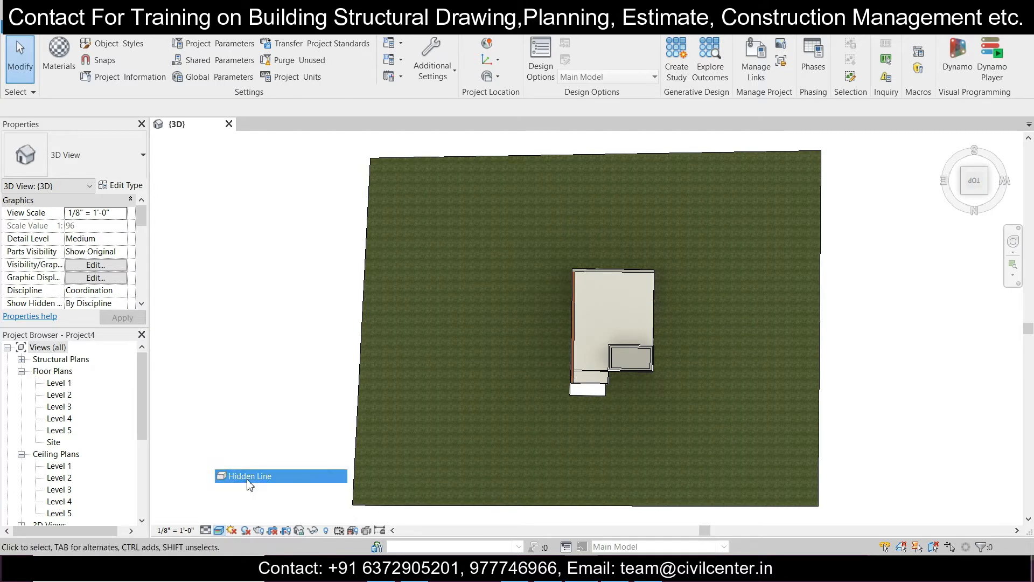
{"action": "scroll", "coordinate": [774, 486], "scroll_direction": "up", "scroll_amount": 2}
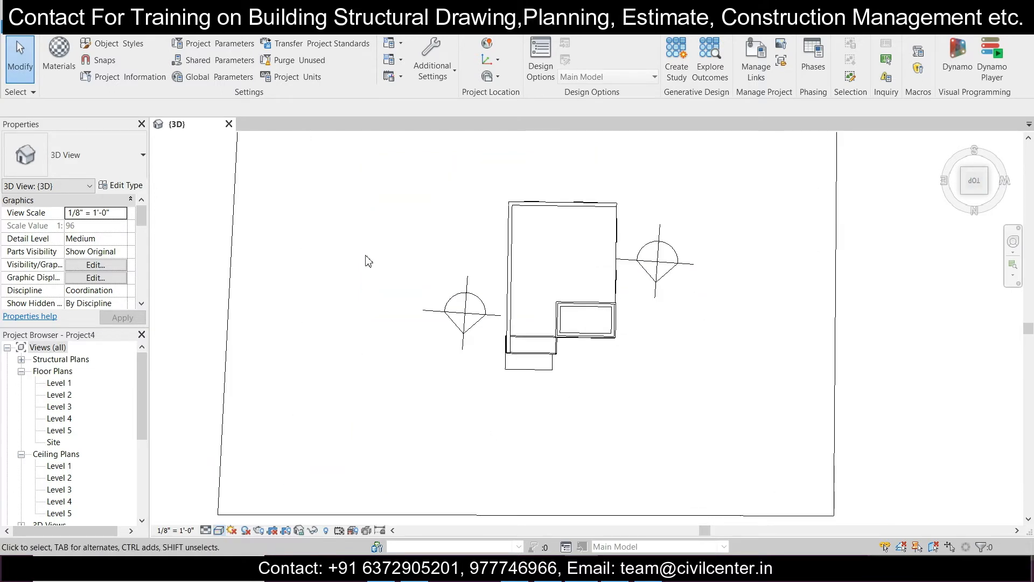
Start a topography subregion and sketch a rectangle about 137' by 22'-6" across the site in front of the entrance ramp
{"action": "left_click", "coordinate": [401, 30]}
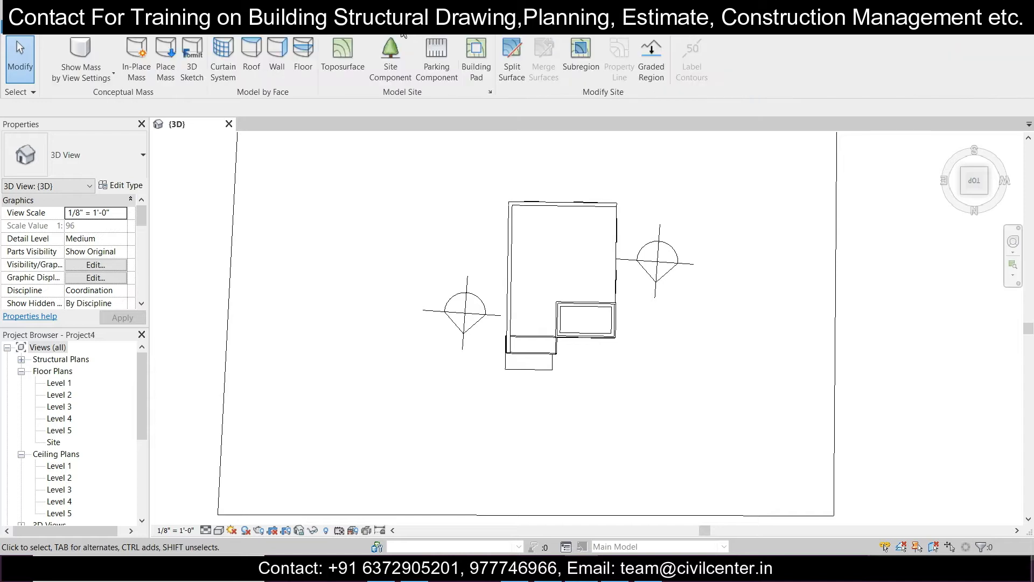
{"action": "left_click", "coordinate": [580, 54]}
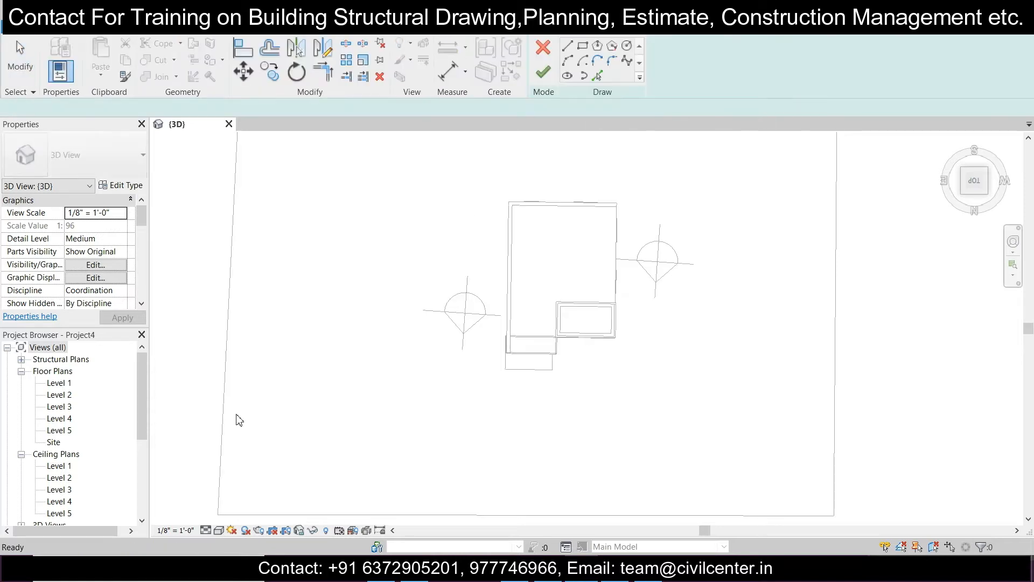
{"action": "left_click", "coordinate": [583, 48]}
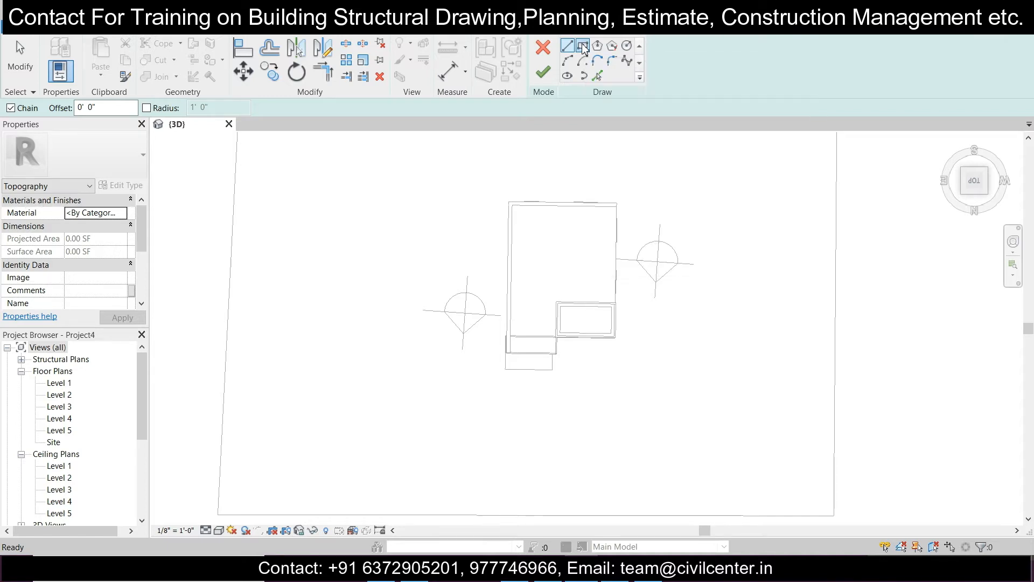
{"action": "left_click", "coordinate": [234, 371]}
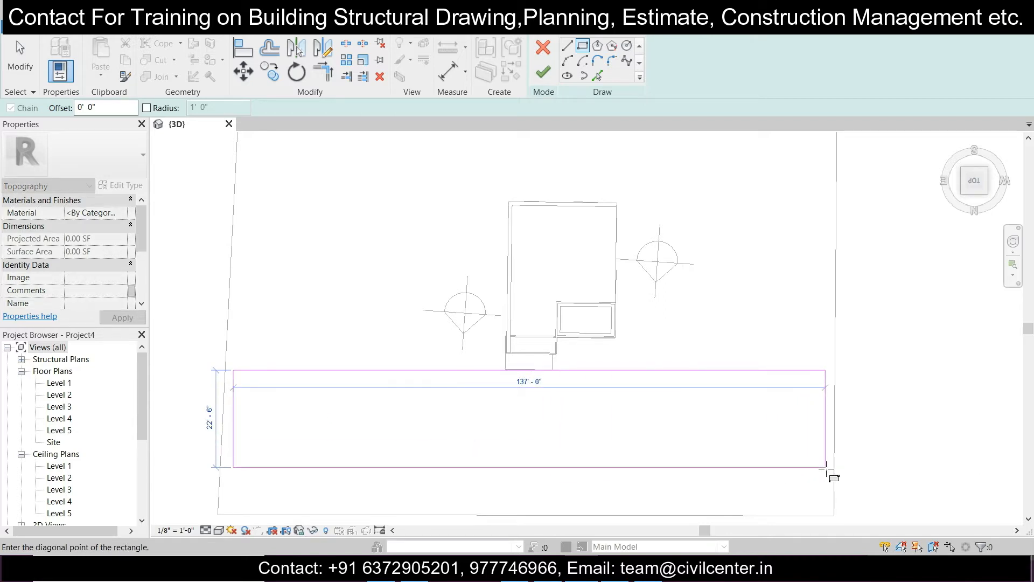
{"action": "left_click", "coordinate": [826, 466]}
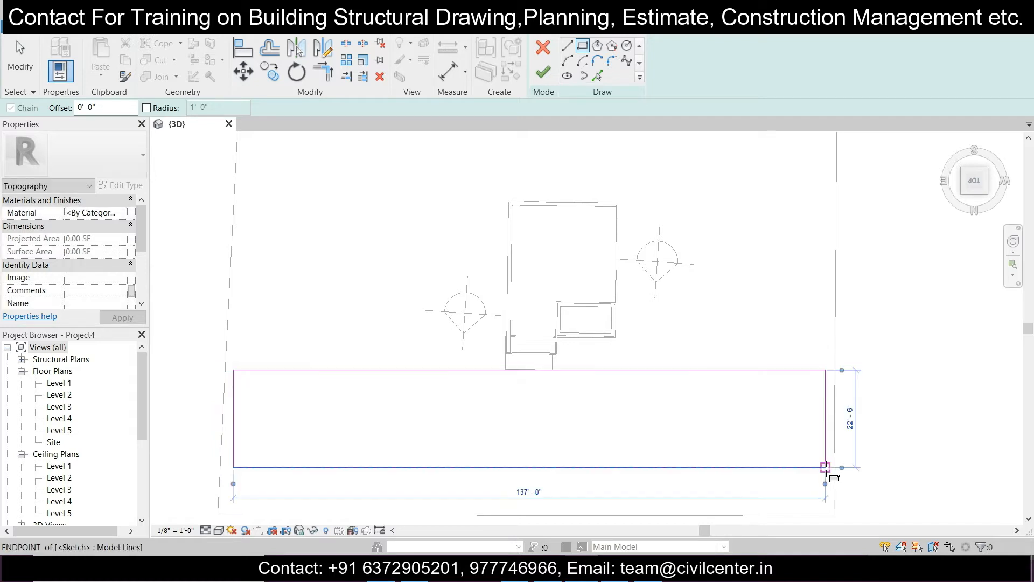
Set the rectangle's width to 20' and finish the subregion sketch
{"action": "left_click", "coordinate": [850, 425]}
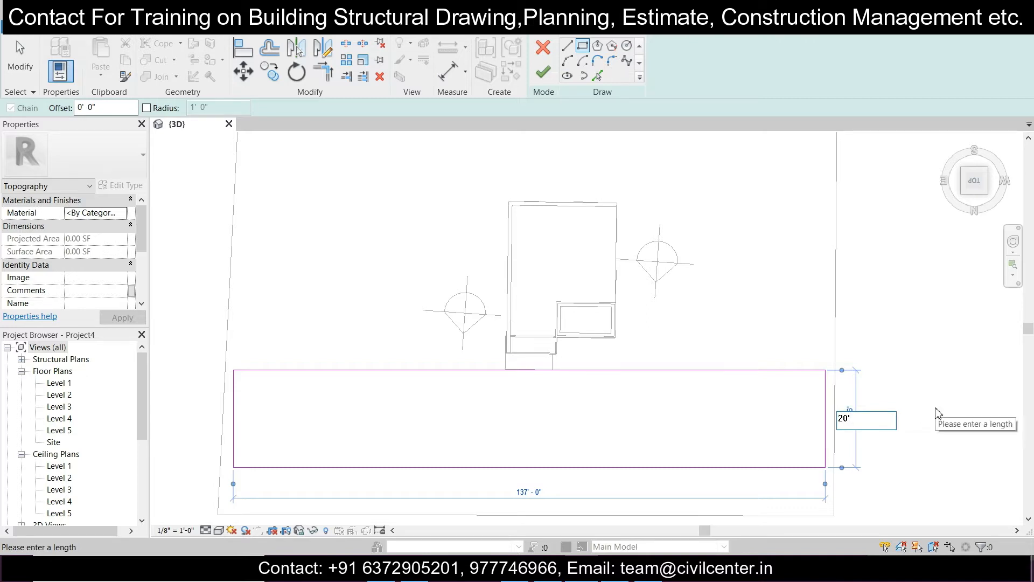
{"action": "key", "text": "Return"}
{"action": "left_click", "coordinate": [533, 493]}
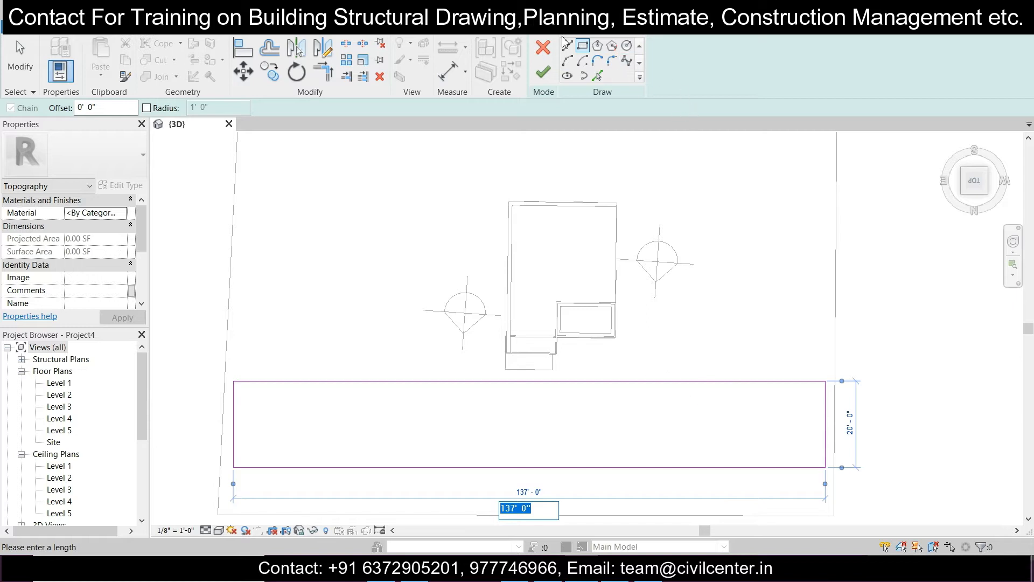
{"action": "left_click", "coordinate": [537, 78]}
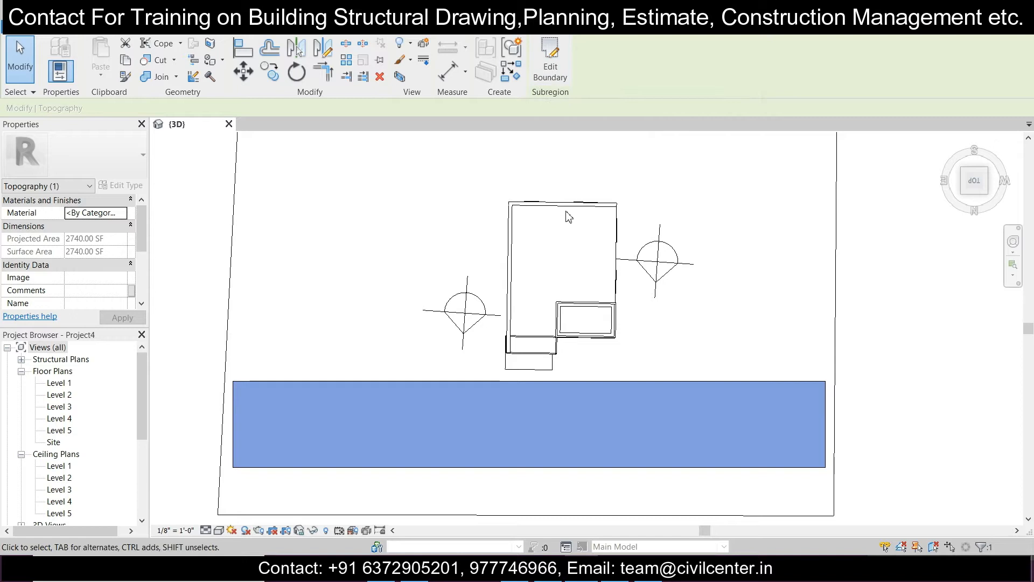
Assign the Road material to the new rectangular subregion
{"action": "left_click", "coordinate": [121, 213]}
{"action": "left_click", "coordinate": [119, 307]}
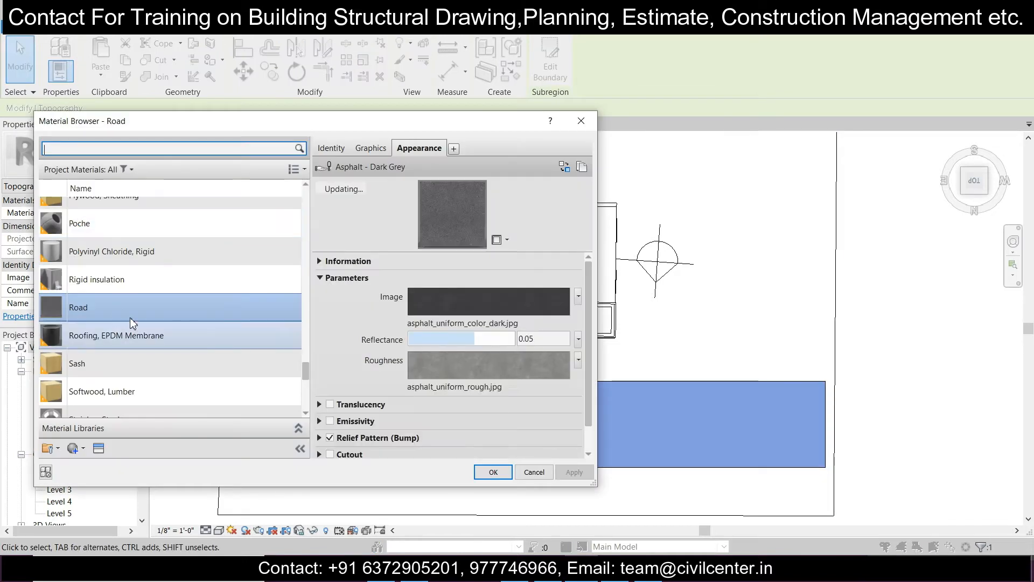
{"action": "left_click", "coordinate": [492, 472]}
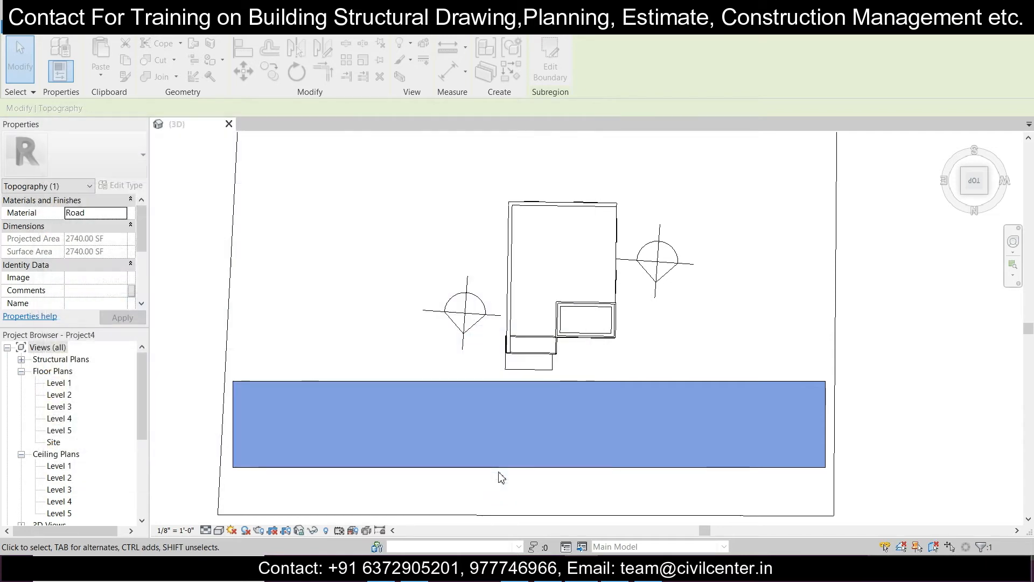
Turn the 3D view to the back-left corner from above and set the visual style to Realistic to inspect the road
{"action": "left_click", "coordinate": [988, 197]}
{"action": "left_click", "coordinate": [560, 387]}
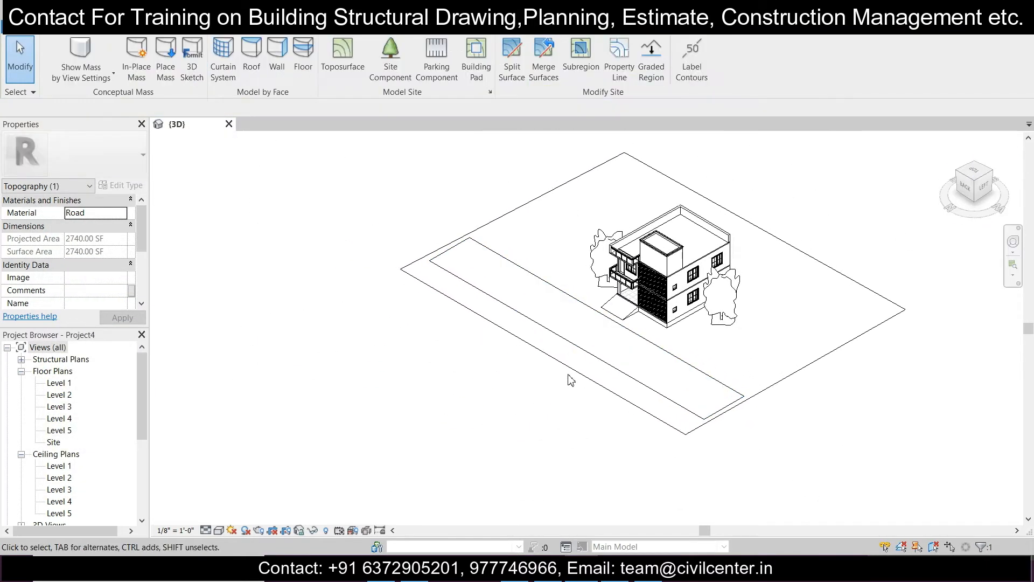
{"action": "left_click", "coordinate": [220, 531]}
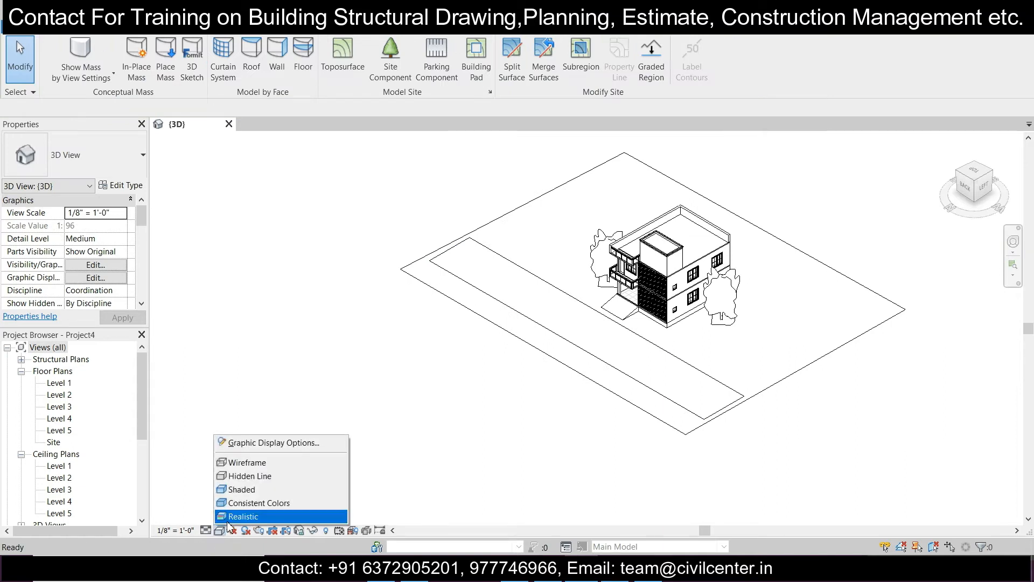
{"action": "left_click", "coordinate": [248, 513]}
{"action": "scroll", "coordinate": [616, 384], "scroll_direction": "up", "scroll_amount": 8}
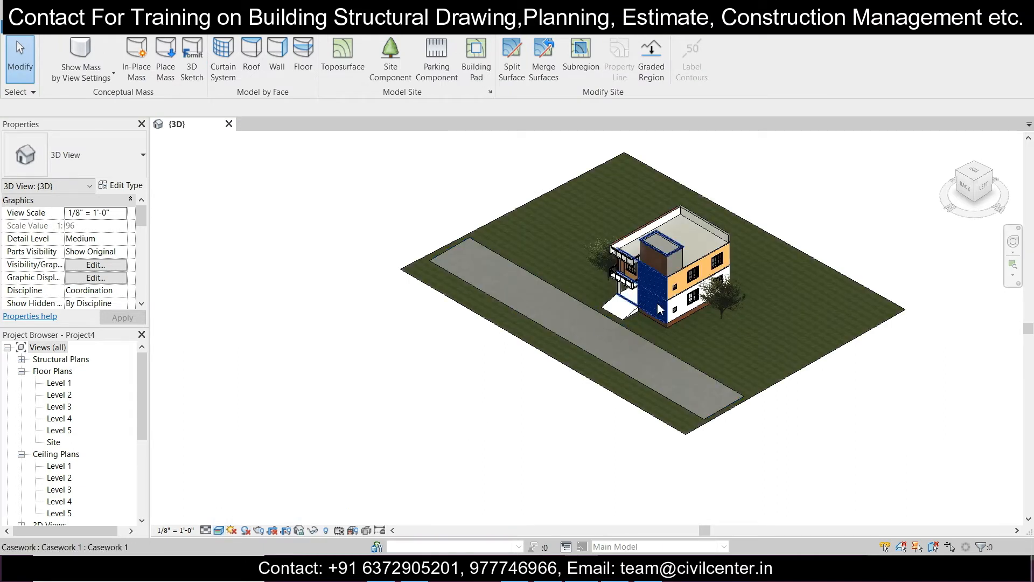
{"action": "scroll", "coordinate": [617, 384], "scroll_direction": "down", "scroll_amount": 8}
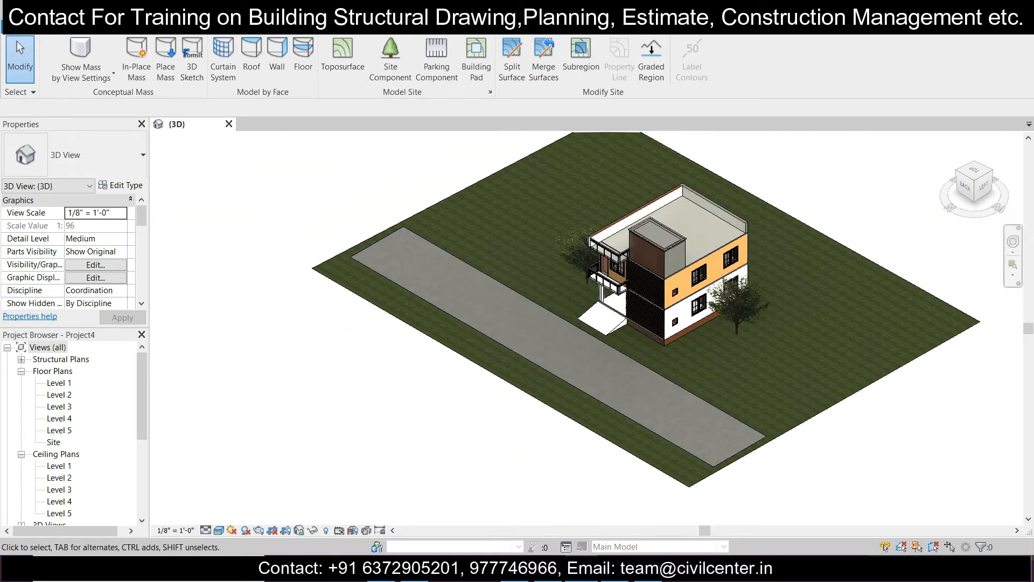
Start placing a site component in the top 3D view and open the family library to load another family
{"action": "left_click", "coordinate": [974, 173]}
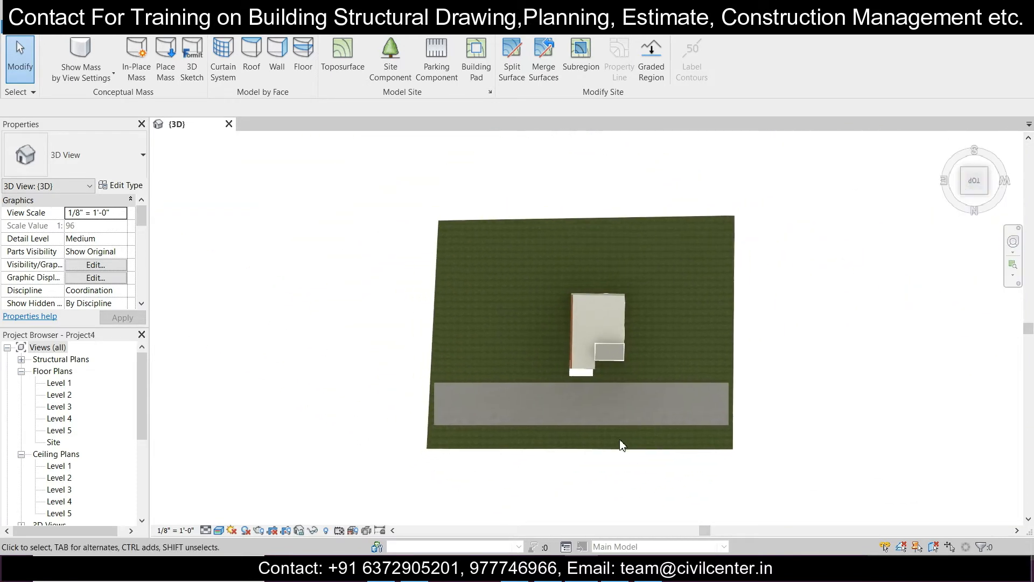
{"action": "scroll", "coordinate": [619, 440], "scroll_direction": "up", "scroll_amount": 4}
{"action": "scroll", "coordinate": [595, 459], "scroll_direction": "up", "scroll_amount": 1}
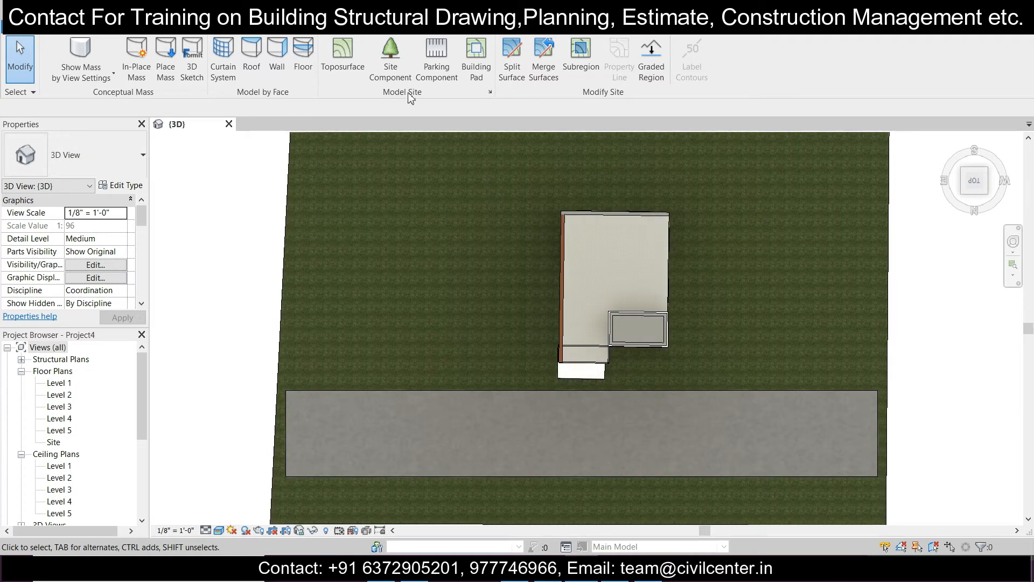
{"action": "left_click", "coordinate": [390, 54]}
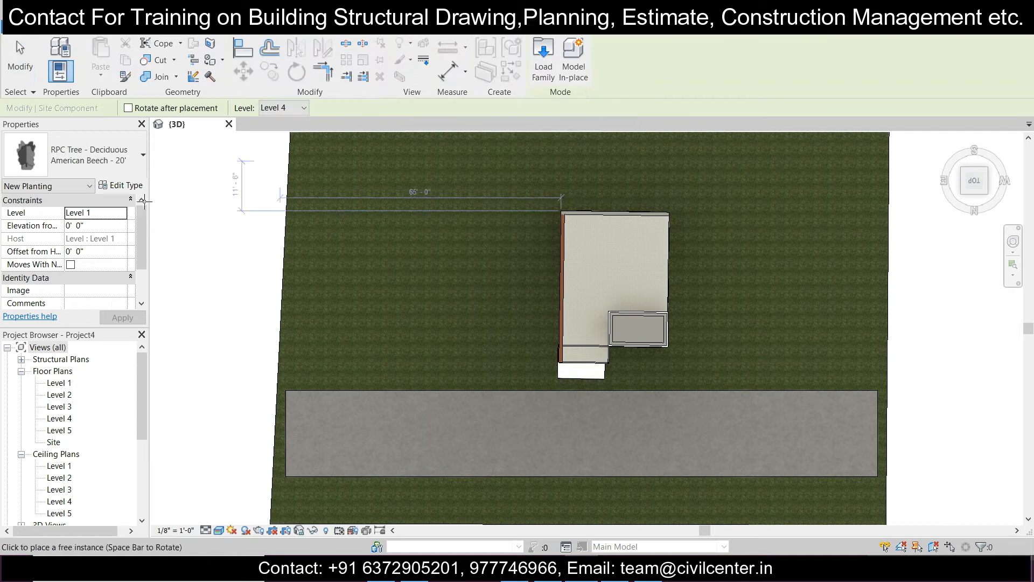
{"action": "left_click", "coordinate": [116, 184]}
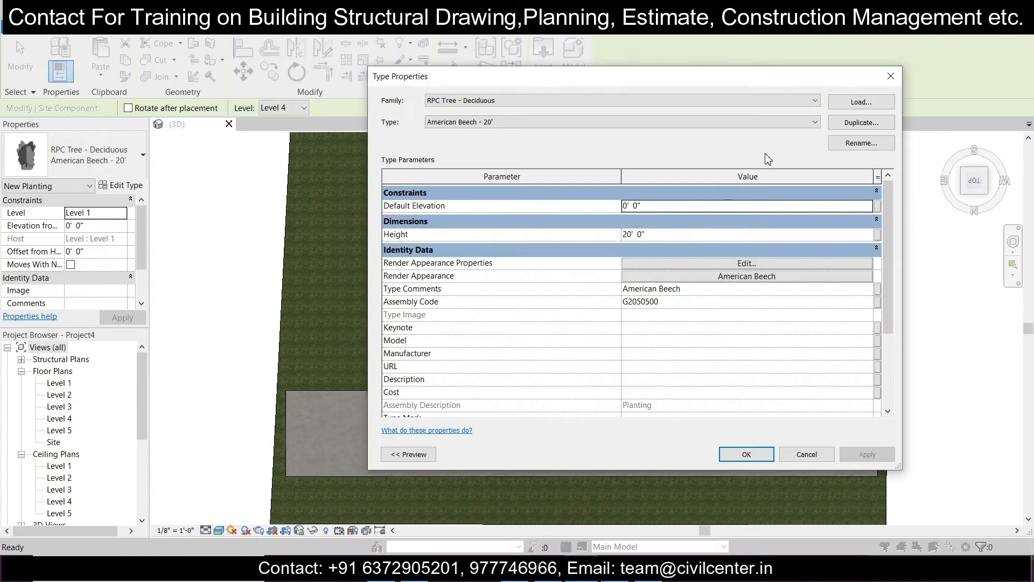
{"action": "left_click", "coordinate": [860, 101]}
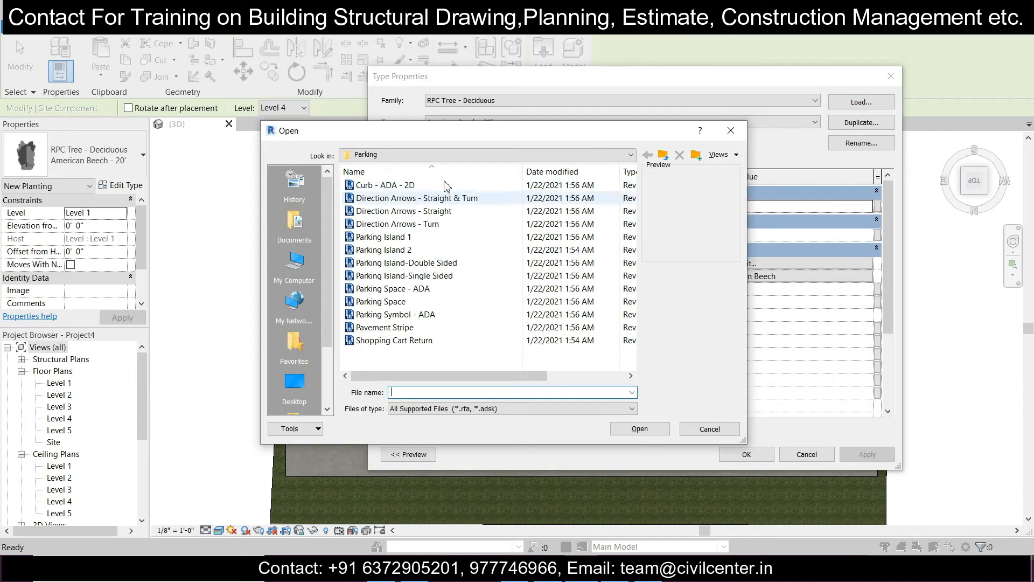
Browse up to the English-Imperial library and return to its Site > Parking folder
{"action": "left_click", "coordinate": [663, 155]}
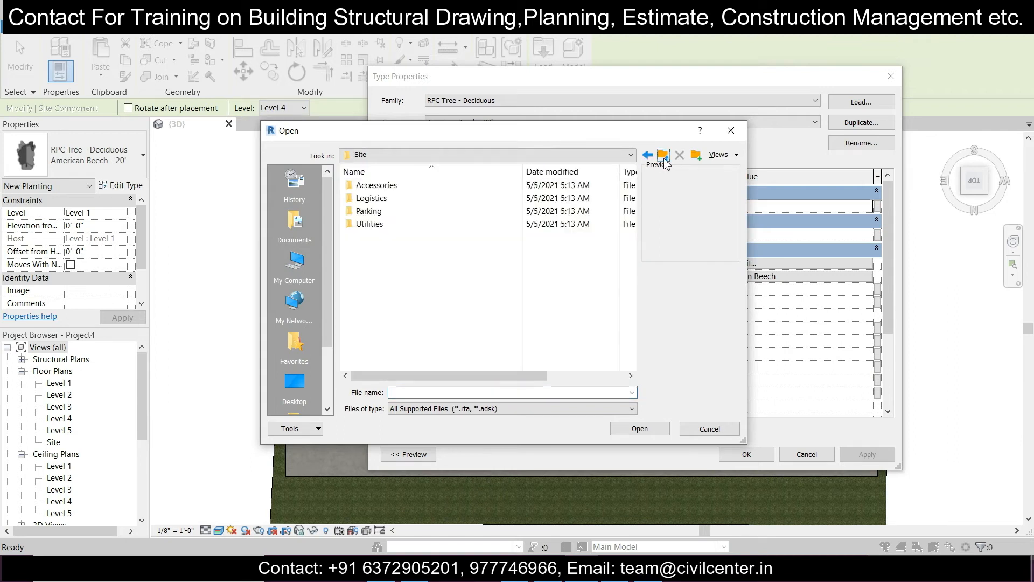
{"action": "left_click", "coordinate": [663, 157]}
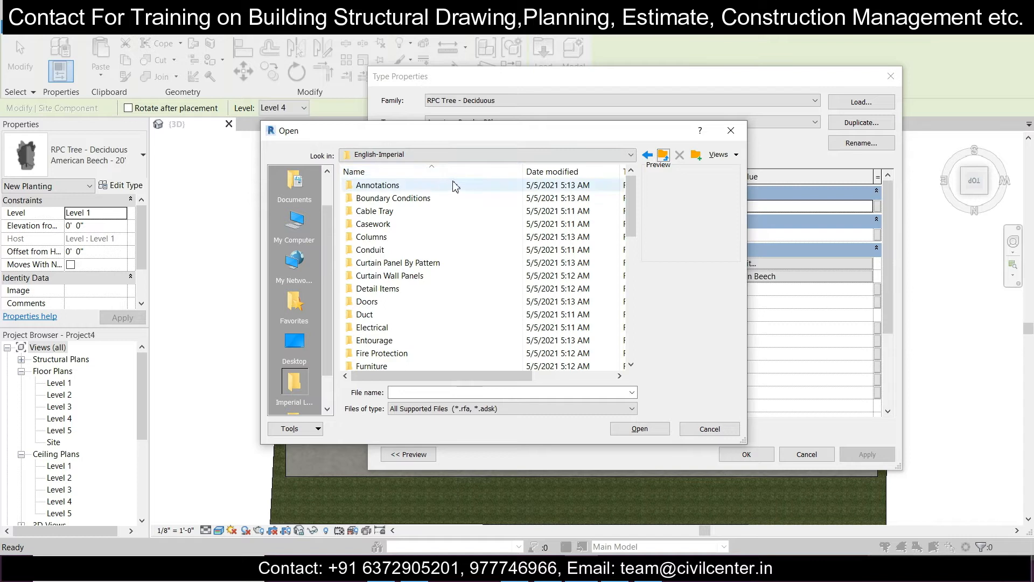
{"action": "left_click", "coordinate": [470, 282]}
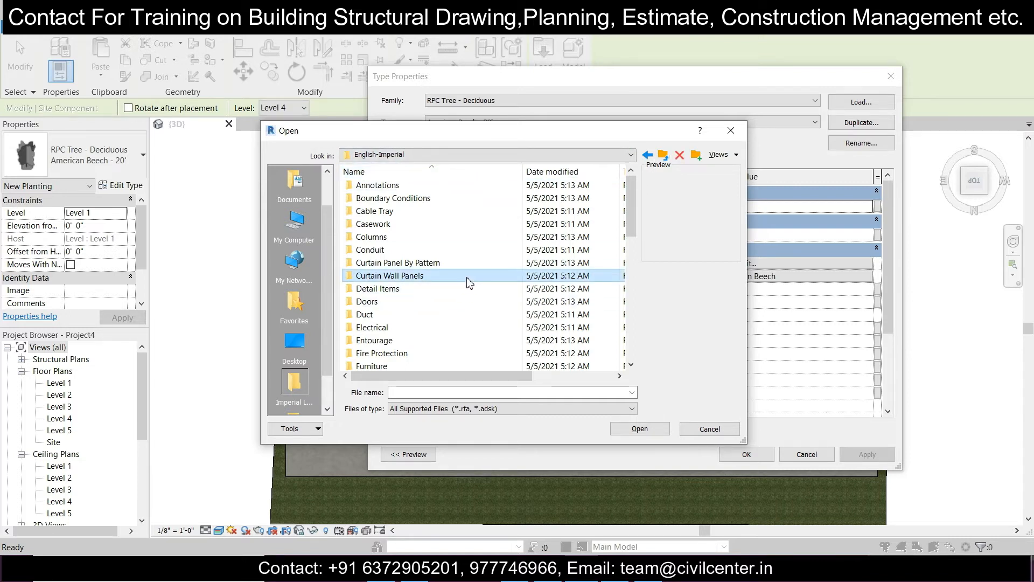
{"action": "key", "text": "p"}
{"action": "key", "text": "l"}
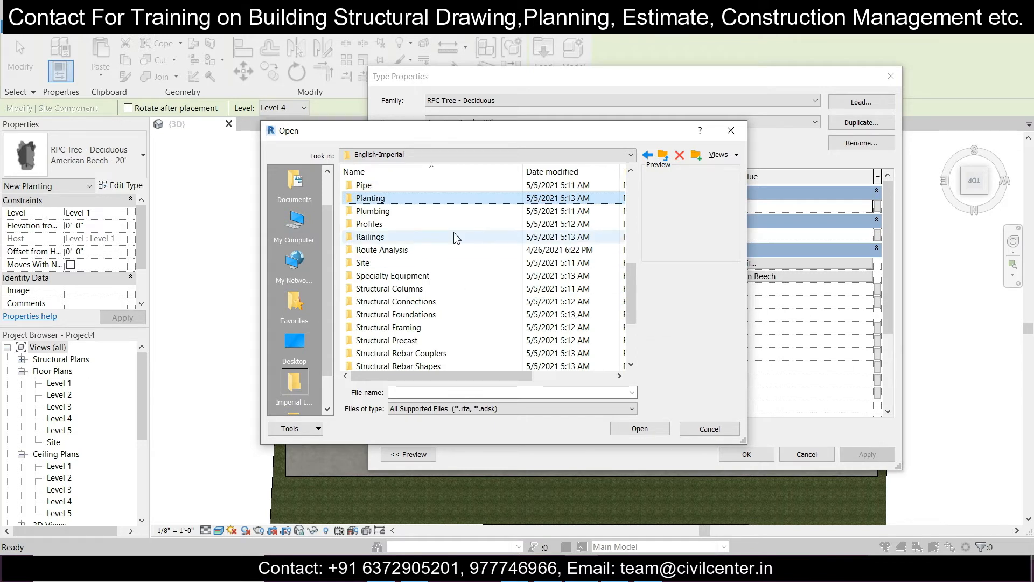
{"action": "double_click", "coordinate": [455, 263]}
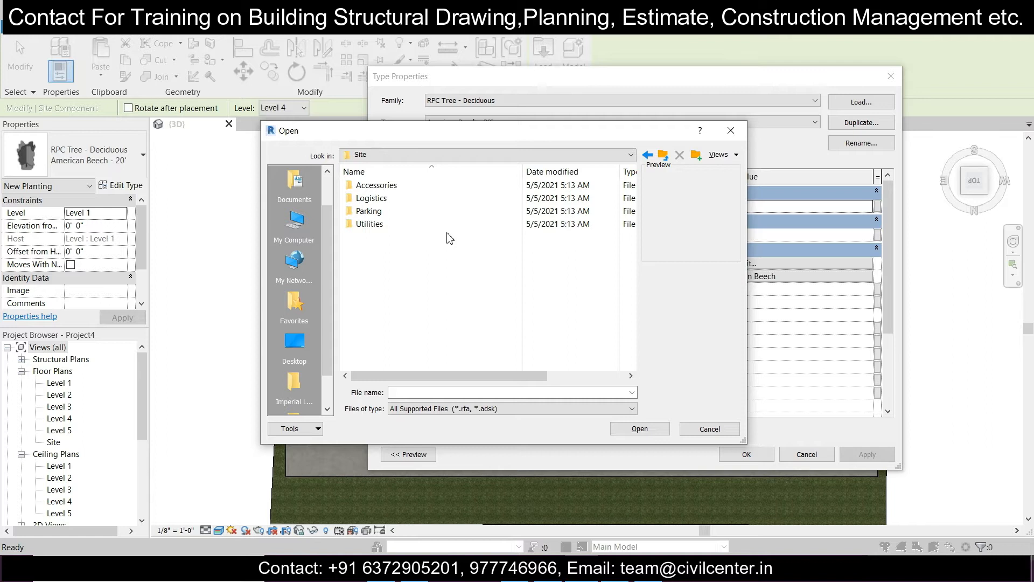
{"action": "double_click", "coordinate": [456, 211]}
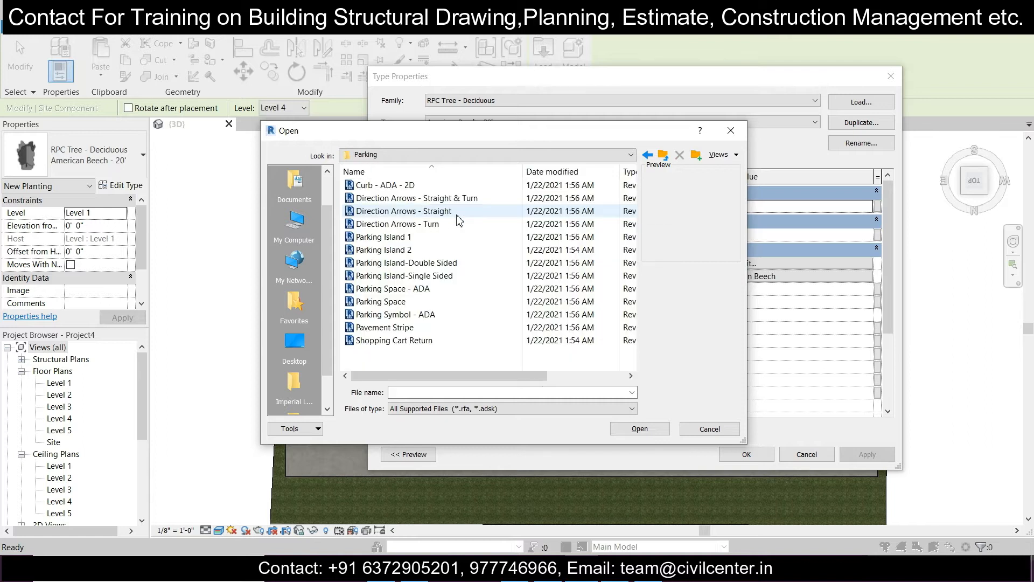
Load the Pavement Stripe family and make its 18' type the site component for placement
{"action": "left_click", "coordinate": [434, 330]}
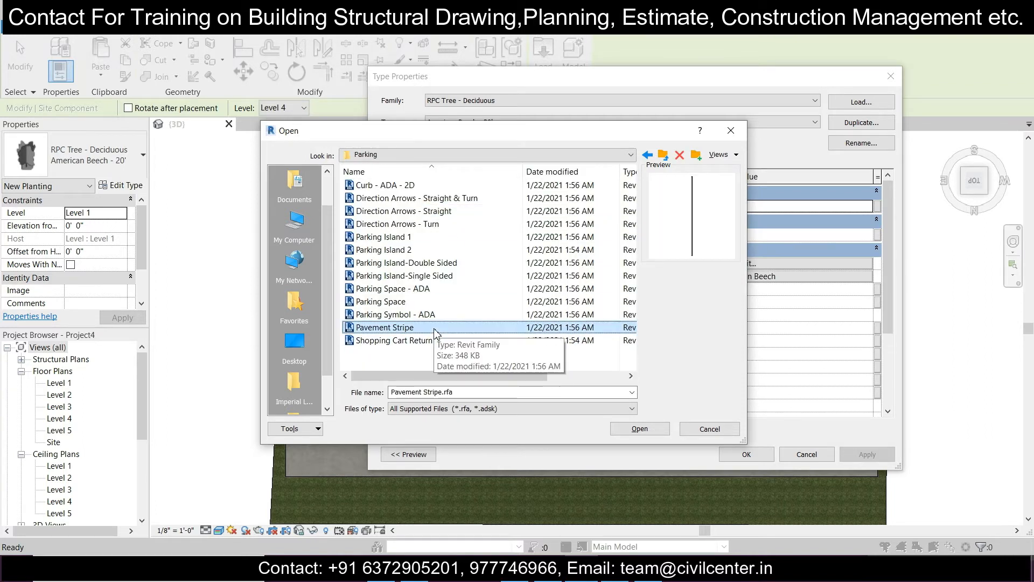
{"action": "left_click", "coordinate": [638, 429]}
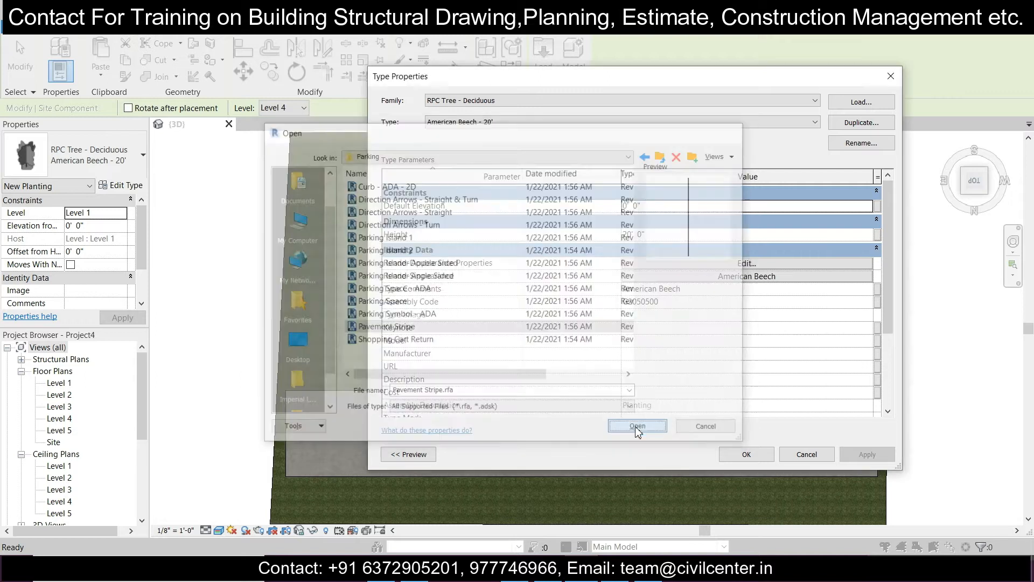
{"action": "left_click", "coordinate": [747, 454]}
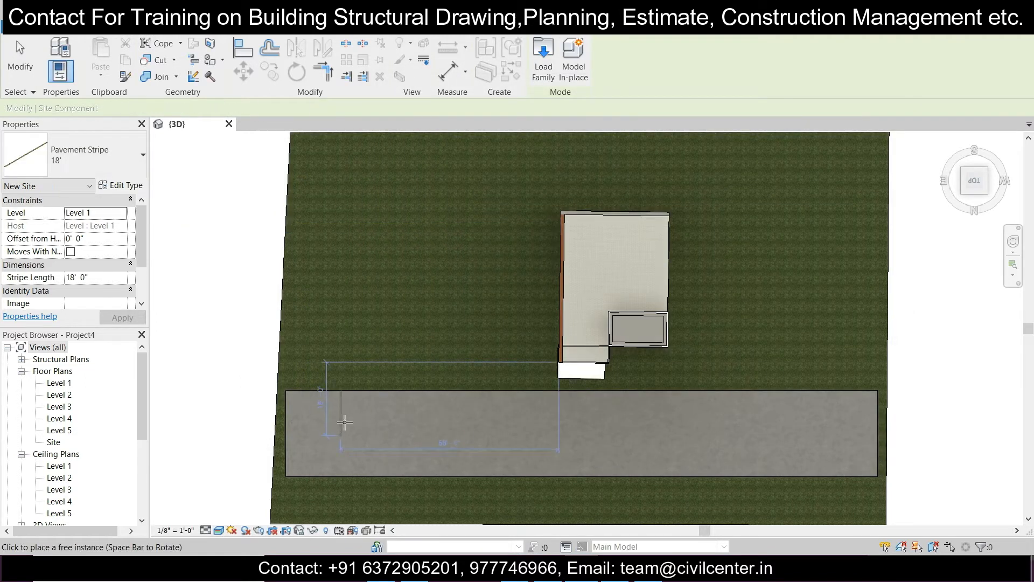
Set the visual style to Hidden Line and place an 18' pavement stripe lengthwise at the road's east end, about 17'-6" below the porch line
{"action": "scroll", "coordinate": [345, 422], "scroll_direction": "up", "scroll_amount": 2}
{"action": "key", "text": "space"}
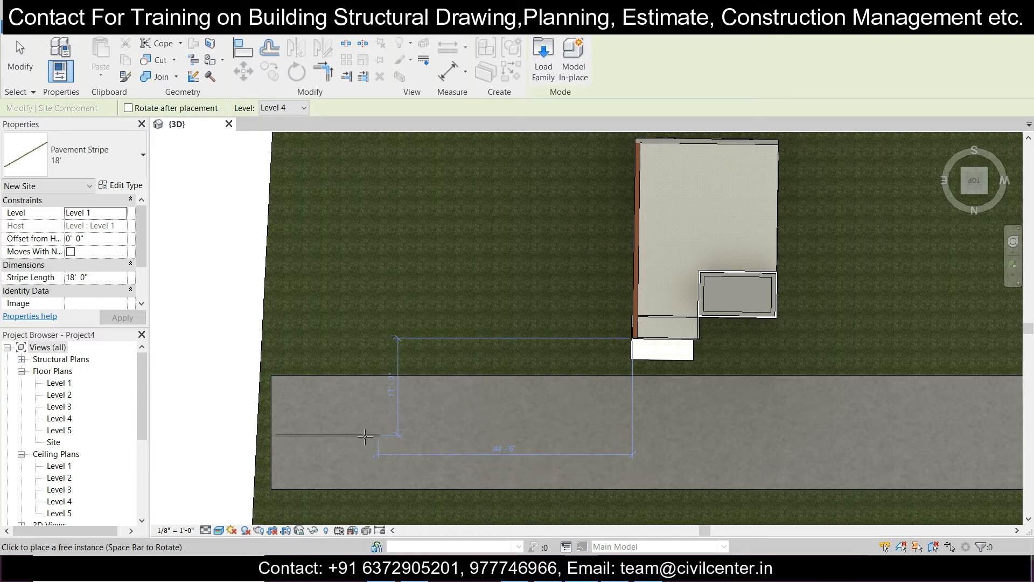
{"action": "key", "text": "space"}
{"action": "key", "text": "space"}
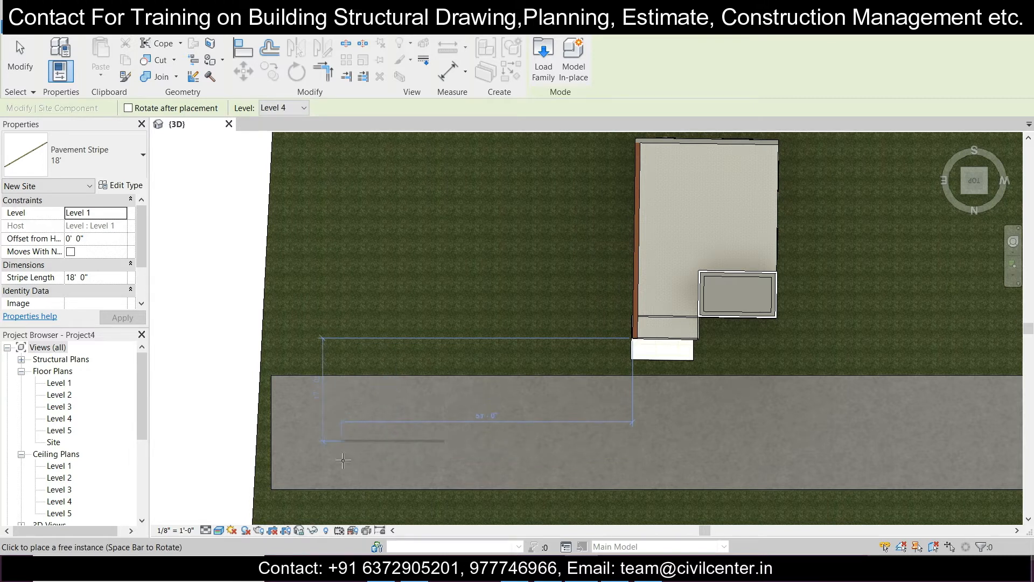
{"action": "left_click", "coordinate": [220, 531]}
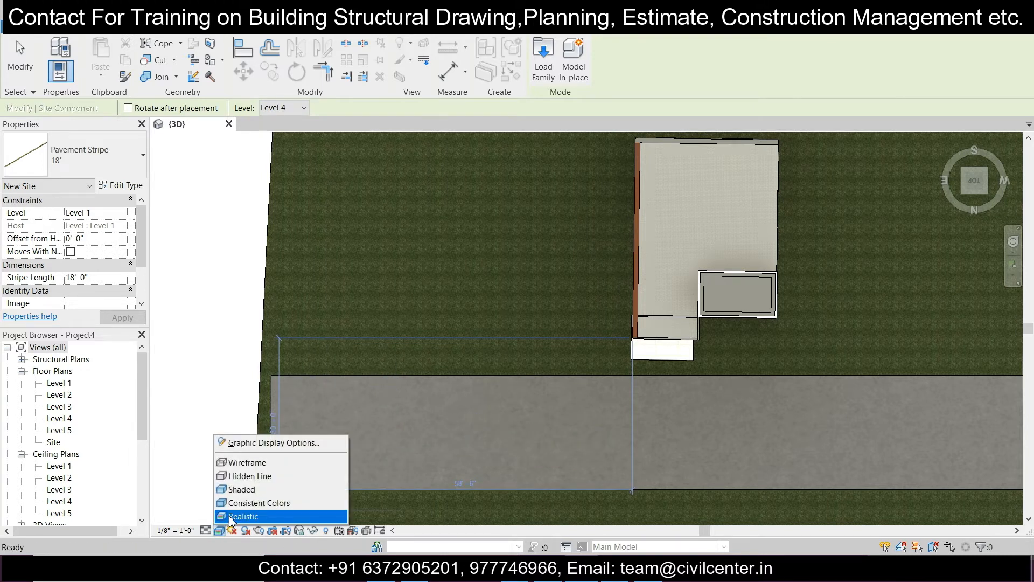
{"action": "left_click", "coordinate": [245, 476]}
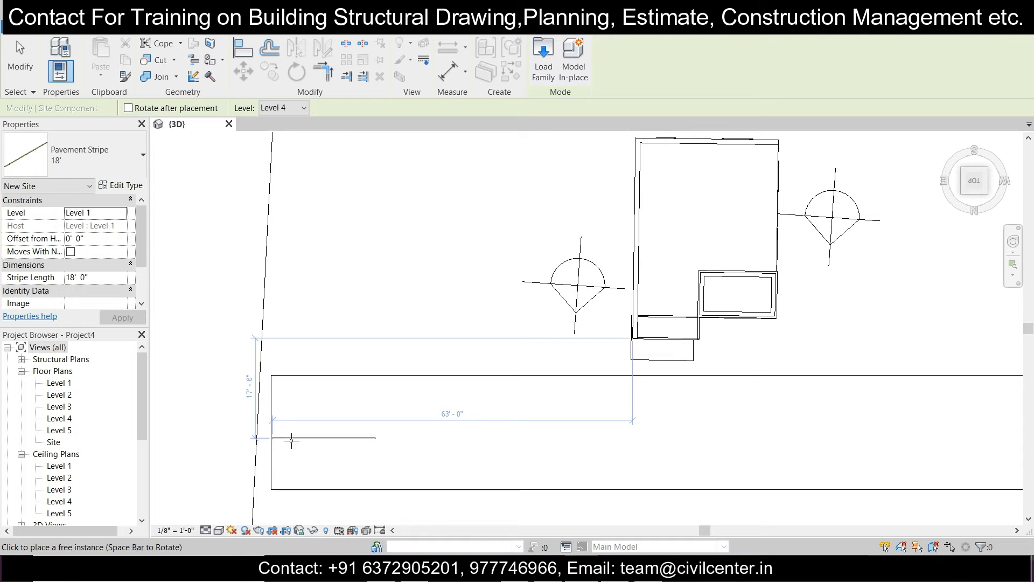
{"action": "left_click", "coordinate": [291, 440]}
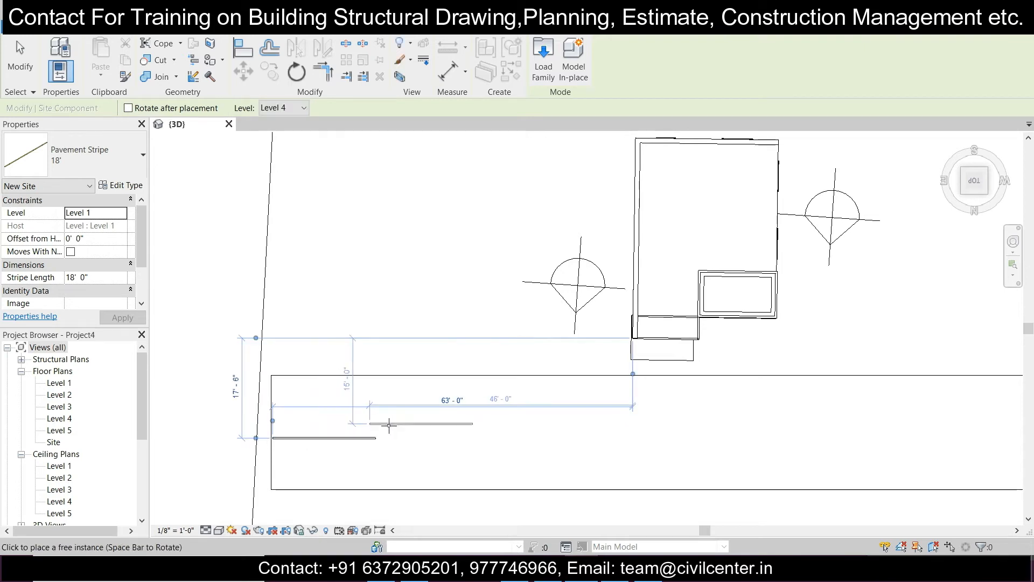
Place a second 18' pavement stripe parallel to the first, just on its house side, and end the placement
{"action": "scroll", "coordinate": [314, 431], "scroll_direction": "up", "scroll_amount": 1}
{"action": "scroll", "coordinate": [275, 435], "scroll_direction": "up", "scroll_amount": 2}
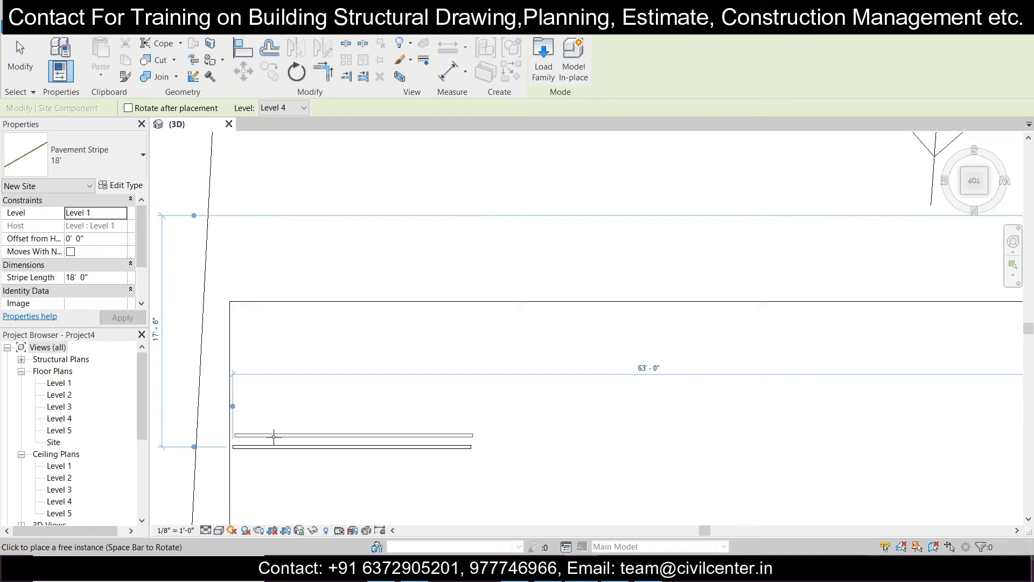
{"action": "left_click", "coordinate": [272, 436]}
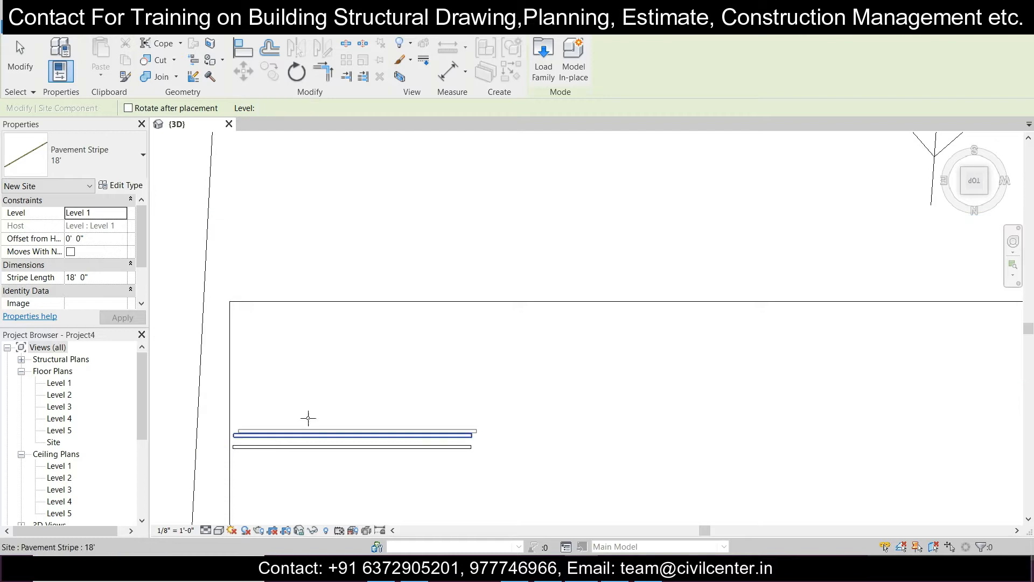
{"action": "key", "text": "Escape"}
{"action": "key", "text": "Escape"}
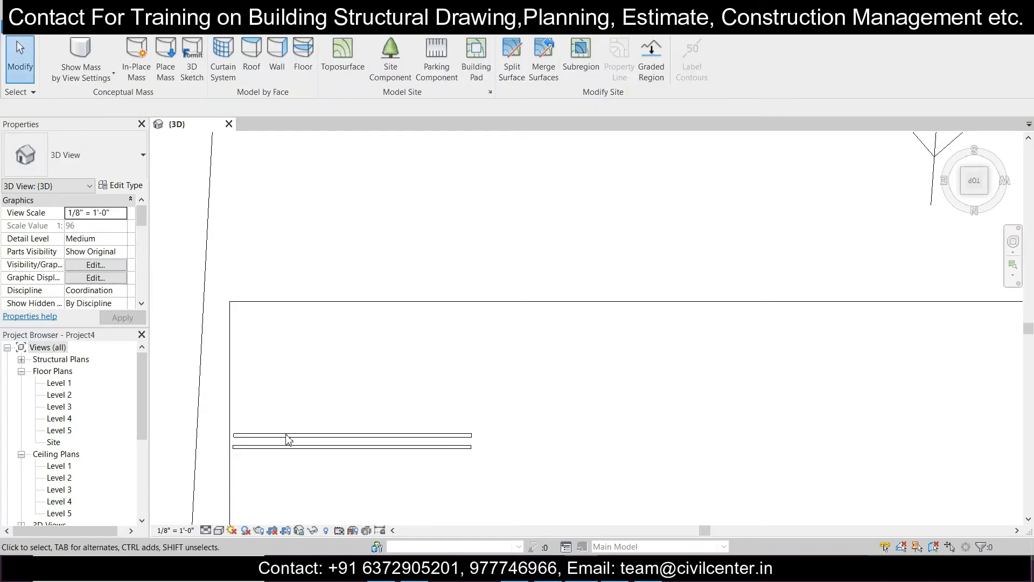
{"action": "scroll", "coordinate": [250, 435], "scroll_direction": "up", "scroll_amount": 2}
{"action": "scroll", "coordinate": [252, 436], "scroll_direction": "down", "scroll_amount": 2}
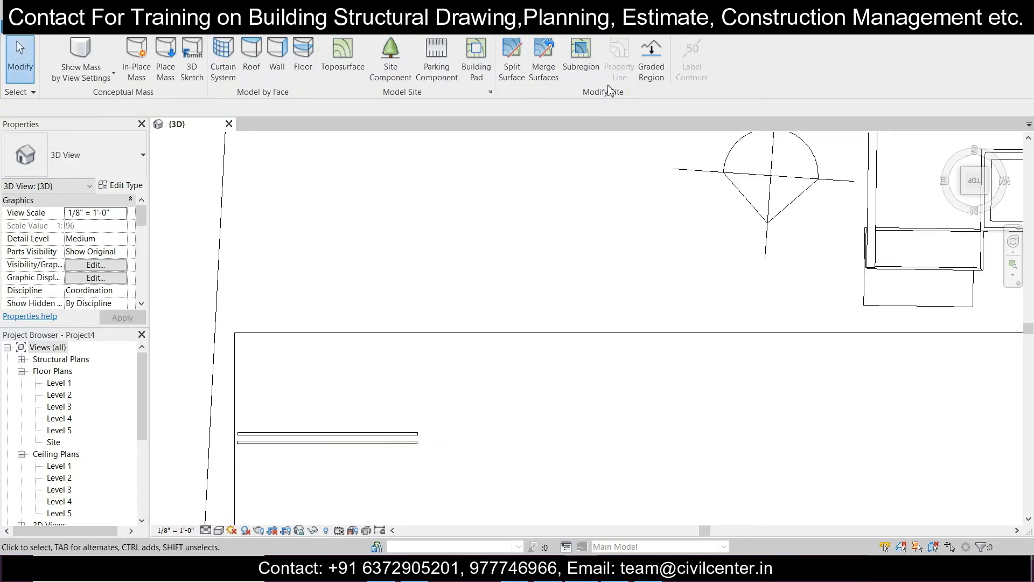
{"action": "left_click", "coordinate": [580, 54]}
{"action": "scroll", "coordinate": [239, 449], "scroll_direction": "up", "scroll_amount": 2}
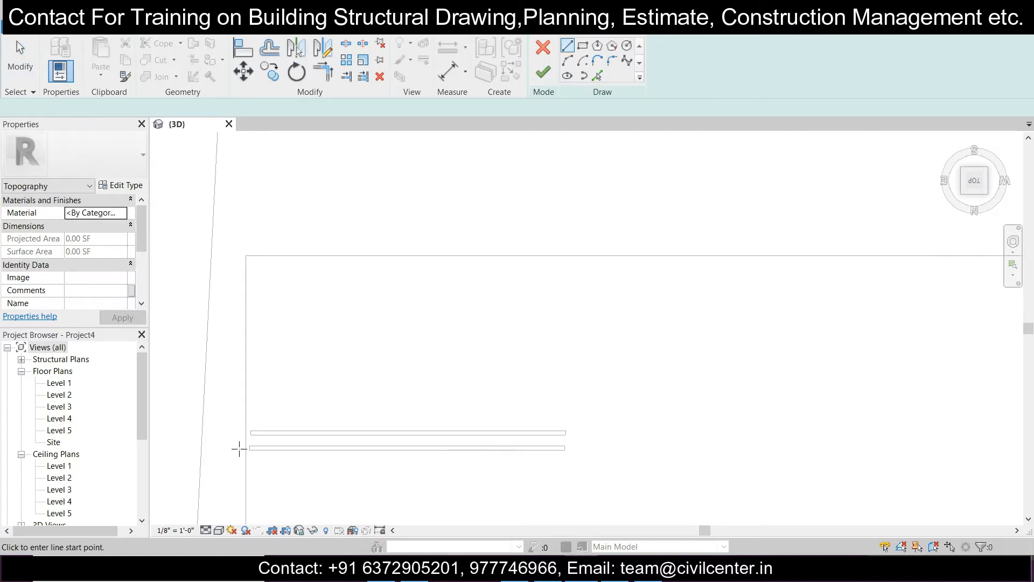
{"action": "scroll", "coordinate": [239, 448], "scroll_direction": "up", "scroll_amount": 1}
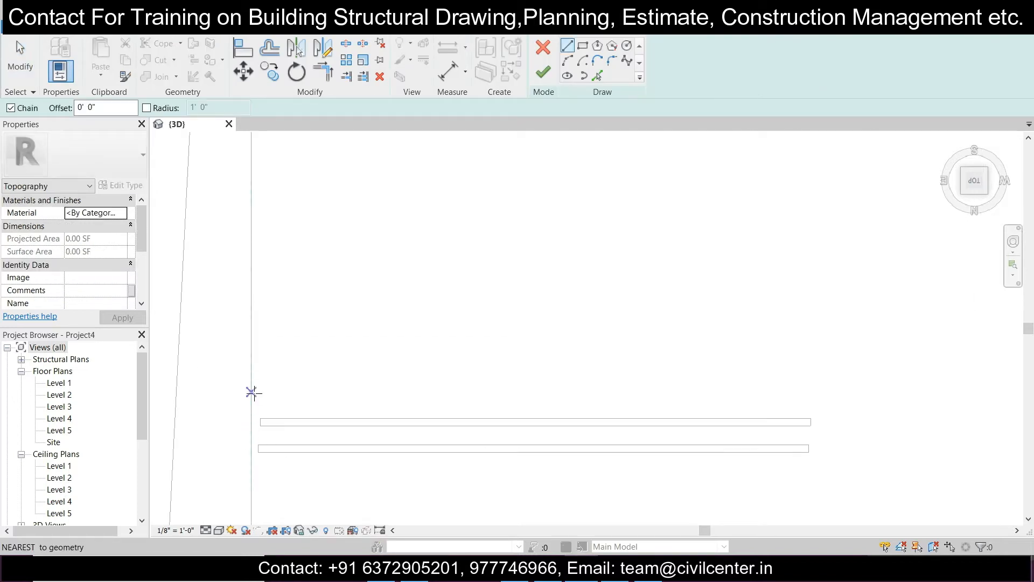
{"action": "left_click", "coordinate": [251, 418]}
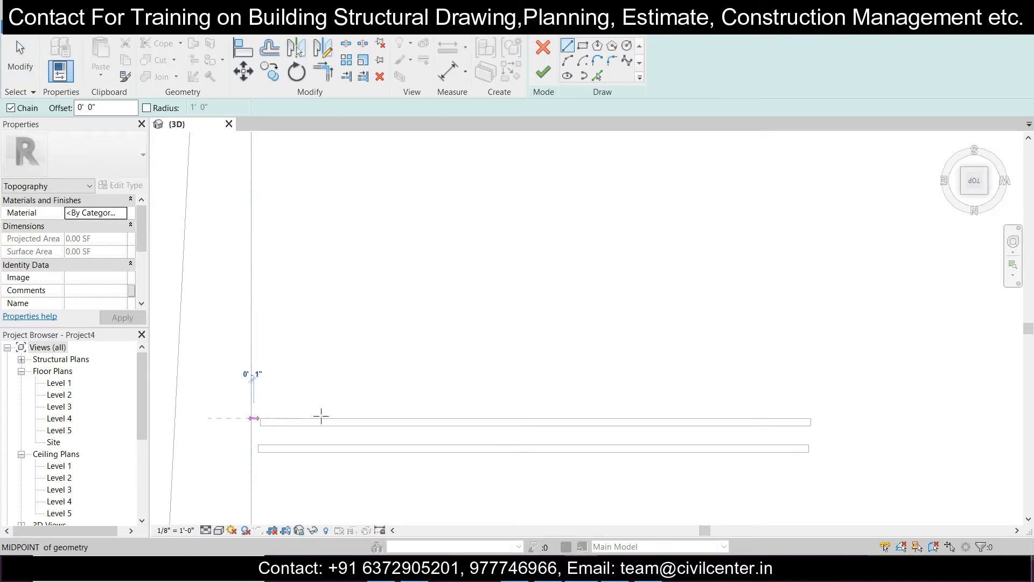
{"action": "left_click", "coordinate": [860, 418]}
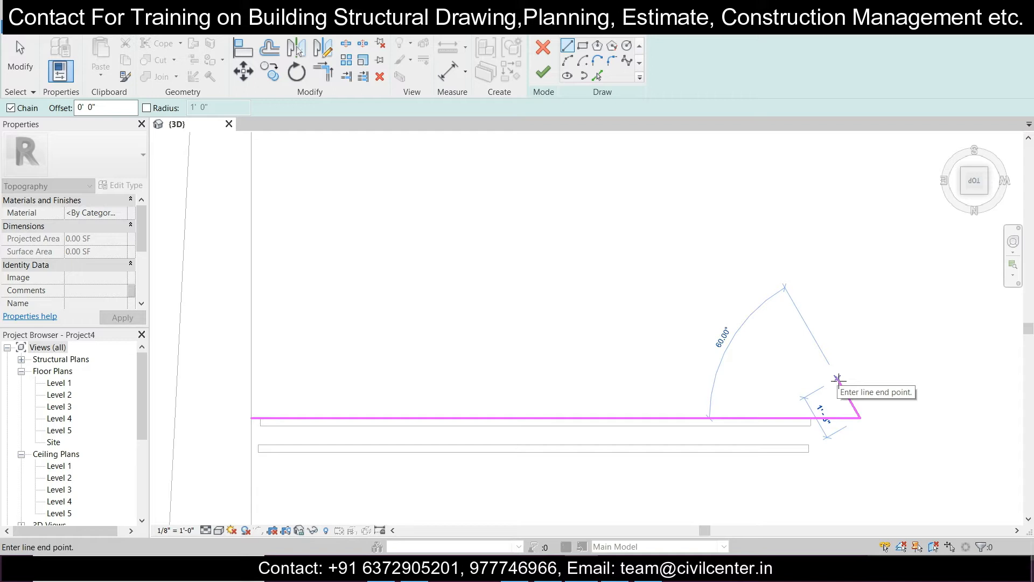
{"action": "key", "text": "Escape"}
{"action": "key", "text": "Escape"}
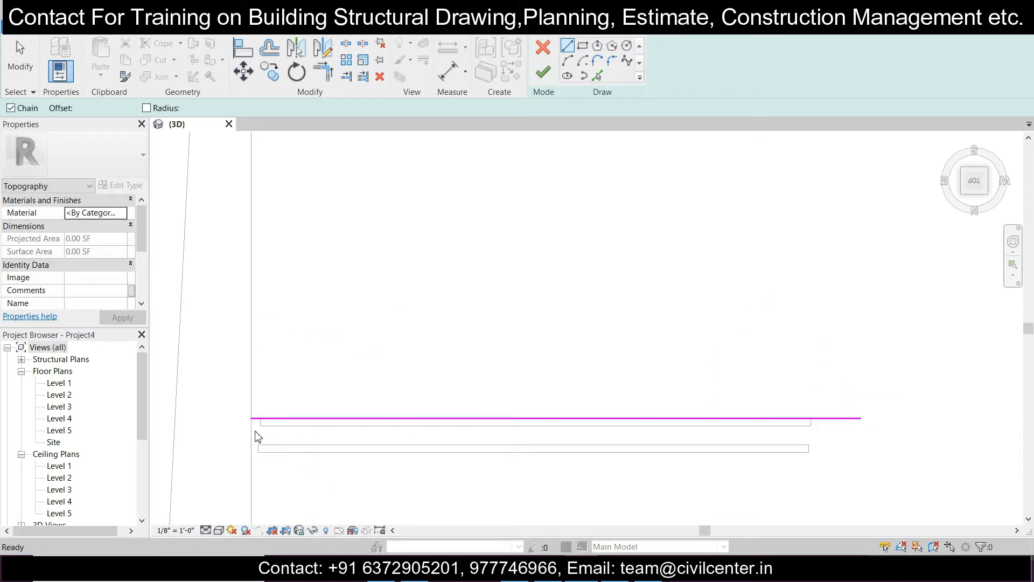
{"action": "left_click_drag", "start_coordinate": [264, 446], "coordinate": [296, 444]}
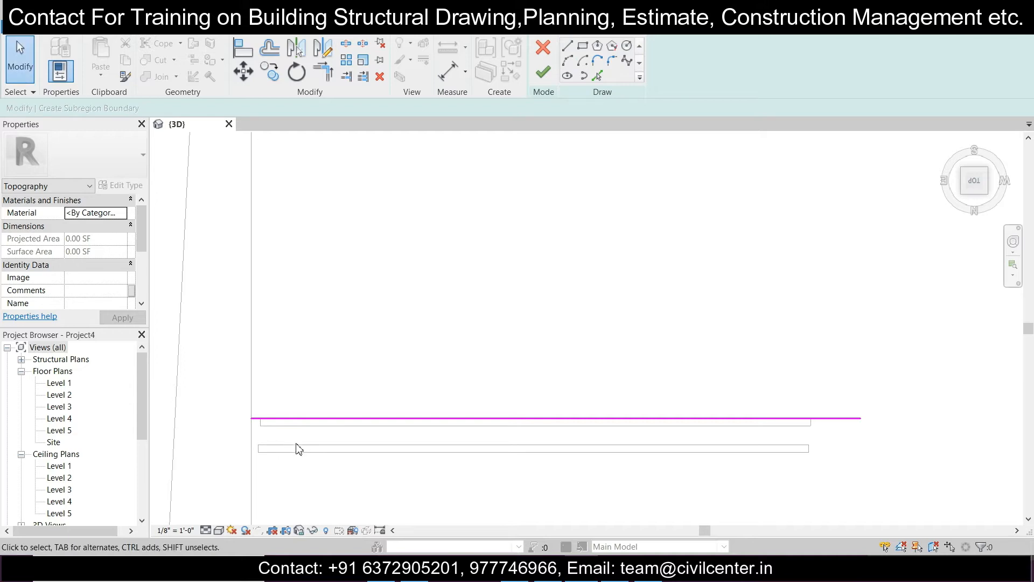
{"action": "left_click", "coordinate": [542, 48]}
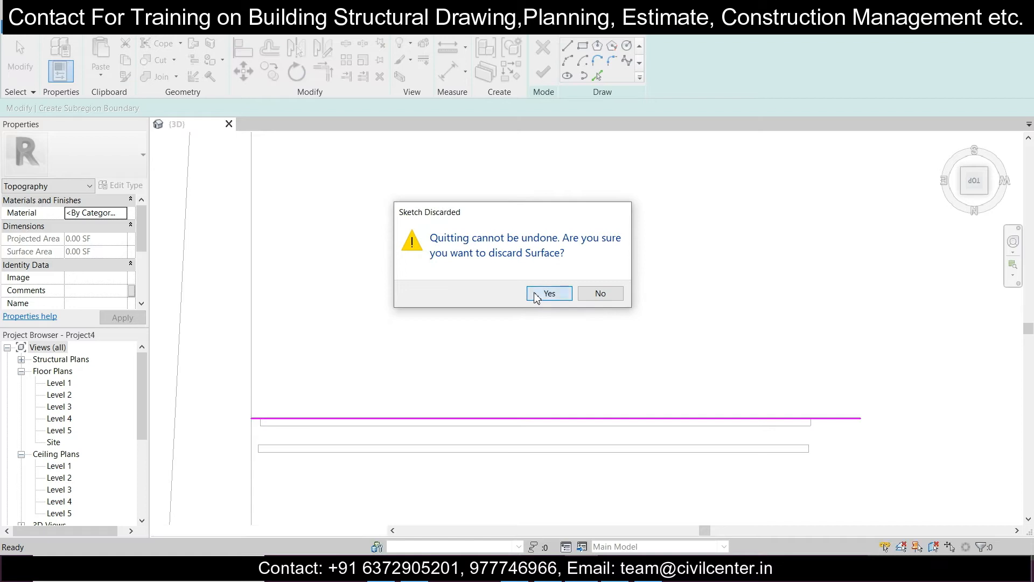
{"action": "left_click", "coordinate": [545, 293]}
Nudge the pavement stripe farther from the house past the other one, leaving it just on the house side
{"action": "scroll", "coordinate": [239, 451], "scroll_direction": "up", "scroll_amount": 2}
{"action": "scroll", "coordinate": [225, 440], "scroll_direction": "up", "scroll_amount": 3}
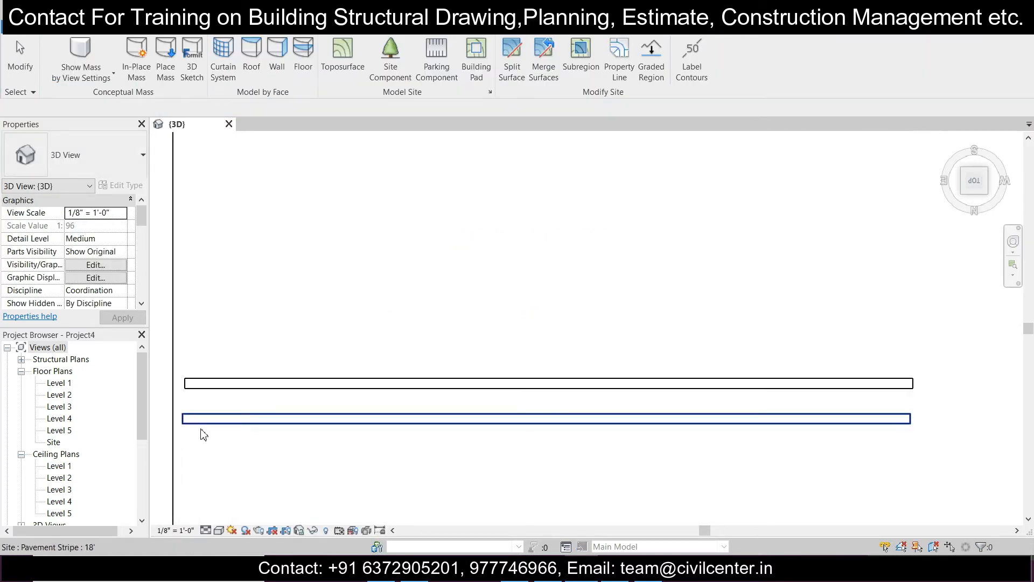
{"action": "left_click_drag", "start_coordinate": [179, 410], "coordinate": [350, 465]}
{"action": "key", "text": "ctrl+z"}
{"action": "left_click_drag", "start_coordinate": [180, 406], "coordinate": [938, 463]}
{"action": "key", "text": "Up"}
{"action": "key", "text": "Up"}
{"action": "key", "text": "Up"}
{"action": "key", "text": "Up"}
{"action": "key", "text": "Up"}
{"action": "key", "text": "Up"}
{"action": "key", "text": "Up"}
{"action": "key", "text": "Up"}
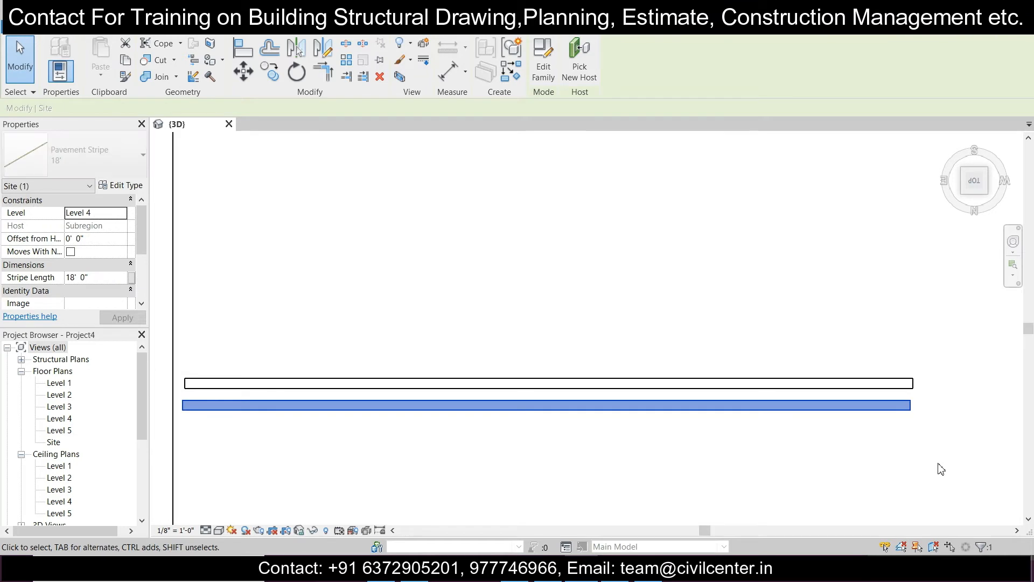
{"action": "key", "text": "Up"}
{"action": "key", "text": "Up"}
{"action": "key", "text": "Up"}
{"action": "key", "text": "Up"}
{"action": "key", "text": "Up"}
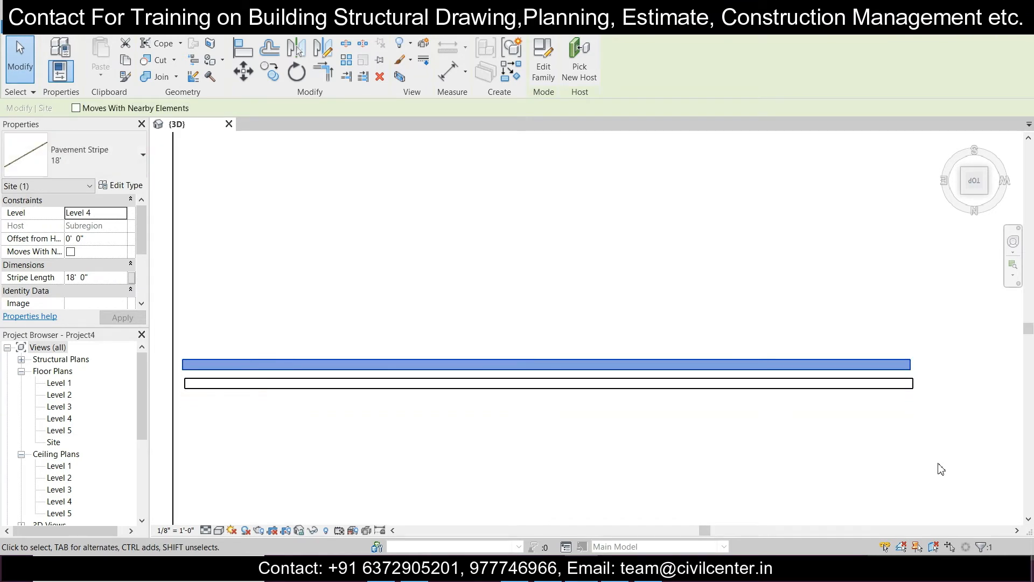
Add the other pavement stripe to the selection and nudge both slightly away from the house
{"action": "left_click", "coordinate": [827, 384], "text": "ctrl"}
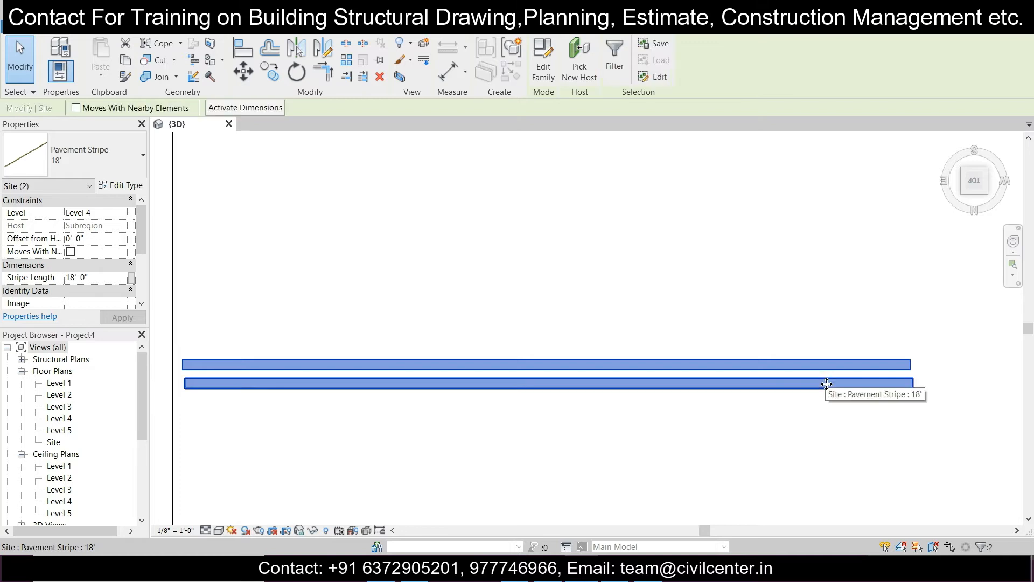
{"action": "key", "text": "Down"}
{"action": "key", "text": "Down"}
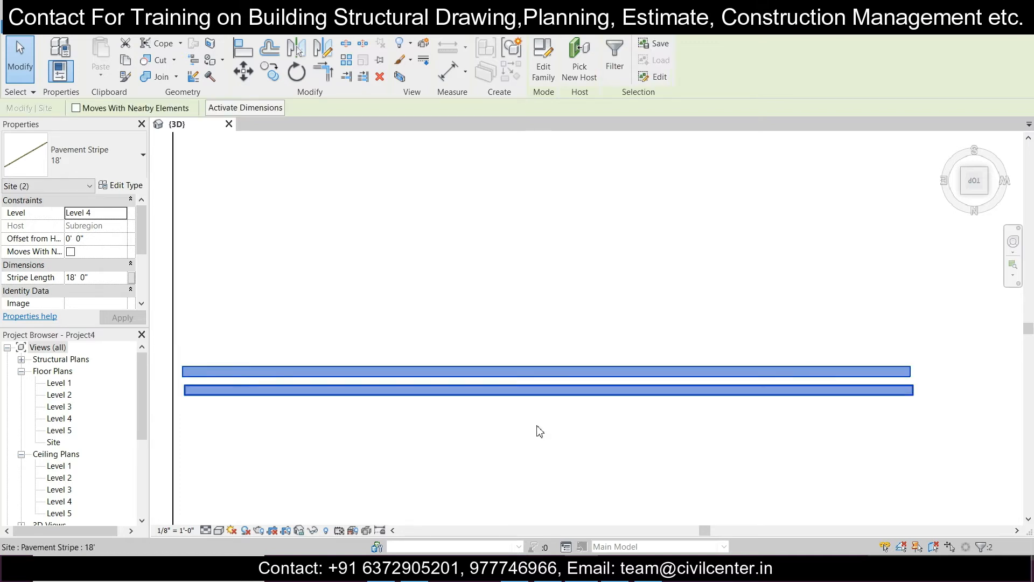
Nudge only the pavement stripe farther from the house toward the road's east end, lining up its ends with the other stripe
{"action": "left_click", "coordinate": [577, 408]}
{"action": "left_click", "coordinate": [298, 402]}
{"action": "key", "text": "Left"}
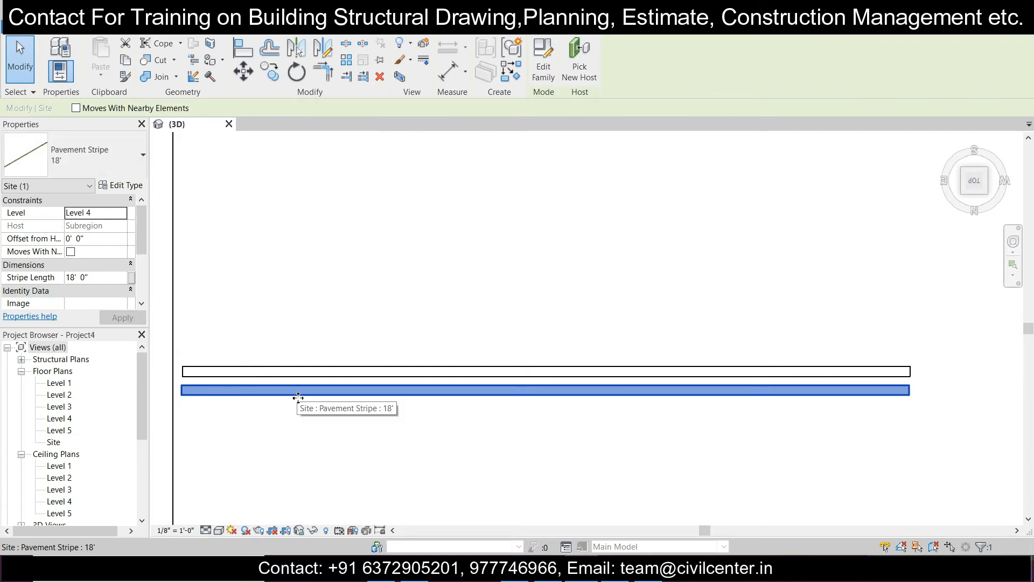
Open the selected pavement stripe's type properties and try to duplicate its 18' type
{"action": "scroll", "coordinate": [298, 397], "scroll_direction": "down", "scroll_amount": 1}
{"action": "scroll", "coordinate": [361, 423], "scroll_direction": "down", "scroll_amount": 1}
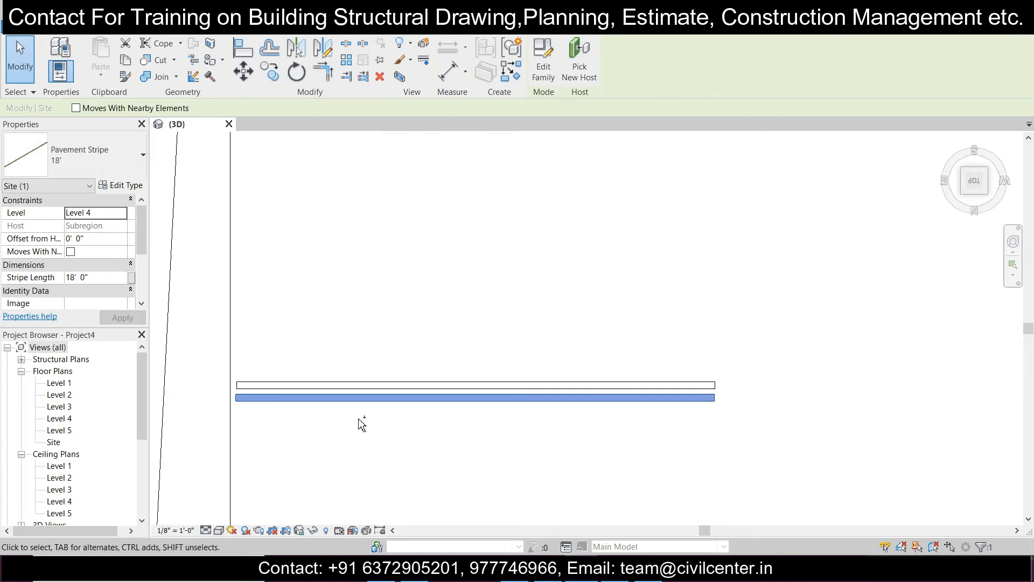
{"action": "scroll", "coordinate": [424, 440], "scroll_direction": "down", "scroll_amount": 1}
{"action": "middle_click_drag", "start_coordinate": [487, 455], "coordinate": [416, 404]}
{"action": "scroll", "coordinate": [417, 403], "scroll_direction": "down", "scroll_amount": 1}
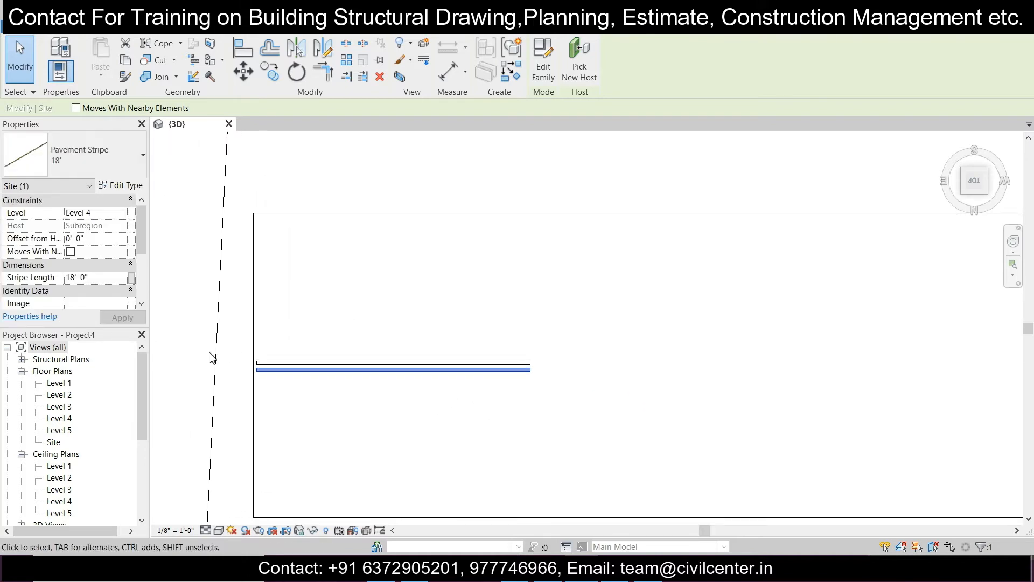
{"action": "left_click", "coordinate": [127, 187]}
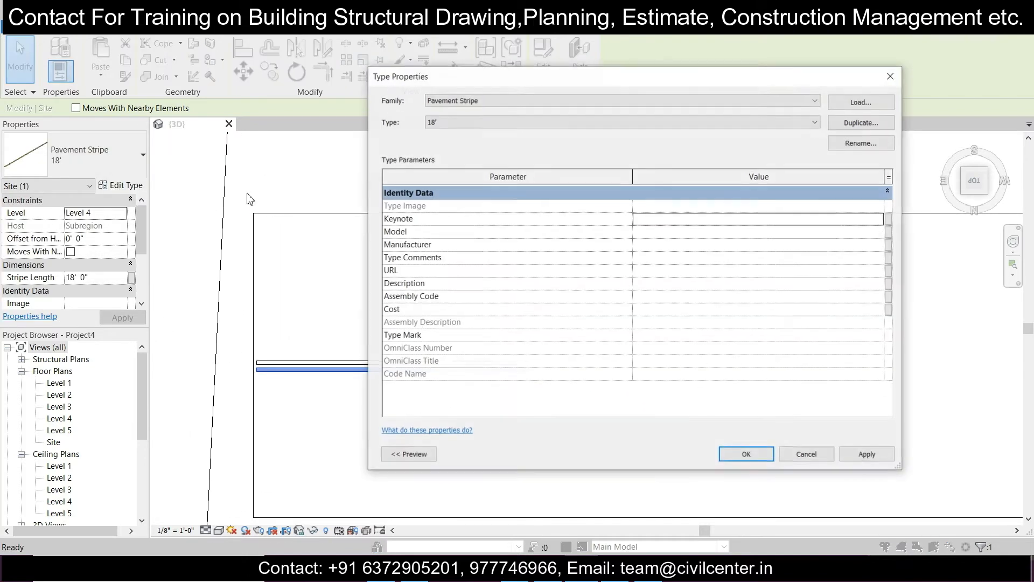
{"action": "left_click", "coordinate": [862, 123]}
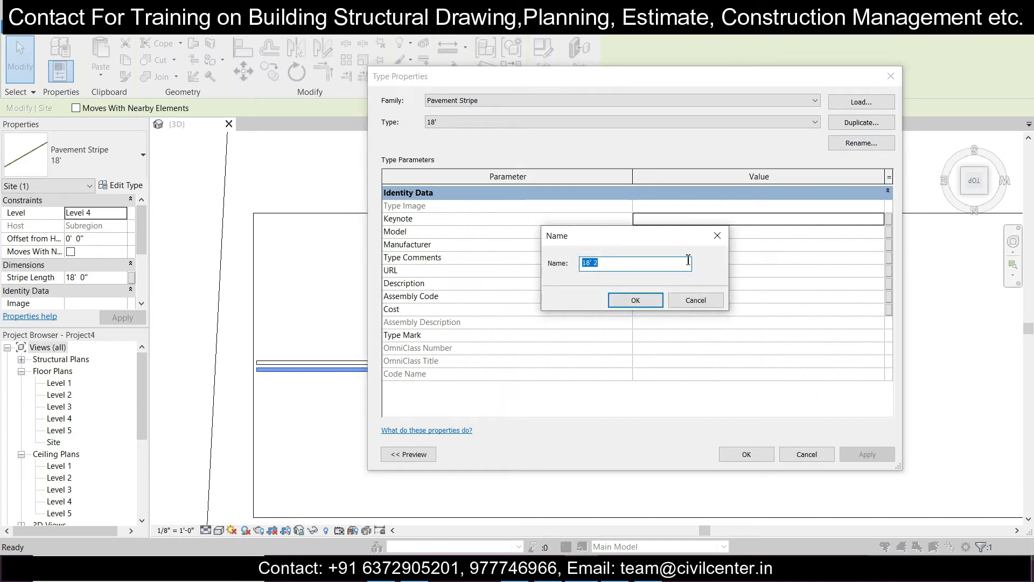
{"action": "left_click", "coordinate": [717, 236]}
Load the Direction Arrows - Straight family from the Parking folder and undo its swap onto the selected pavement stripe
{"action": "left_click", "coordinate": [853, 102]}
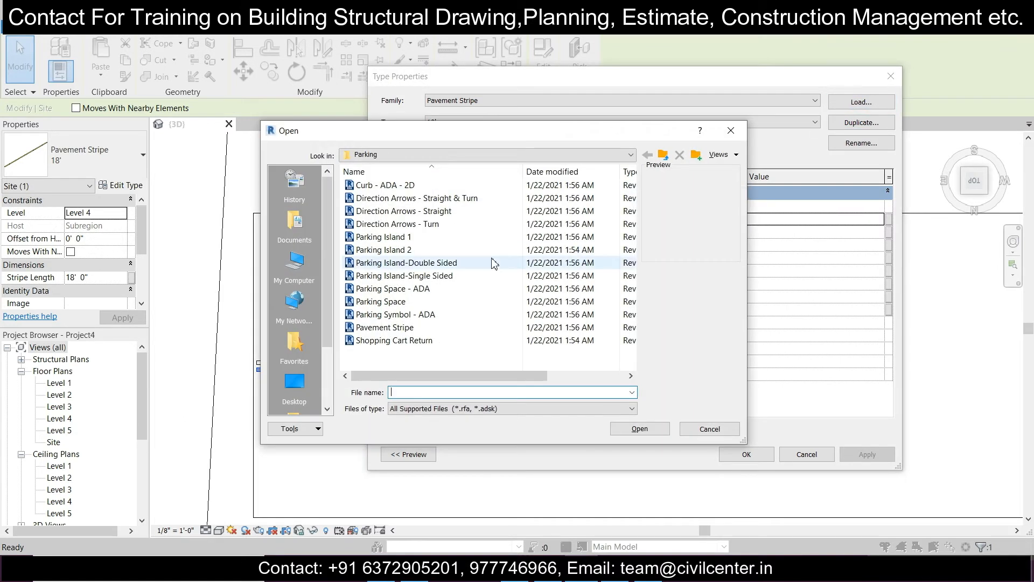
{"action": "left_click", "coordinate": [495, 263]}
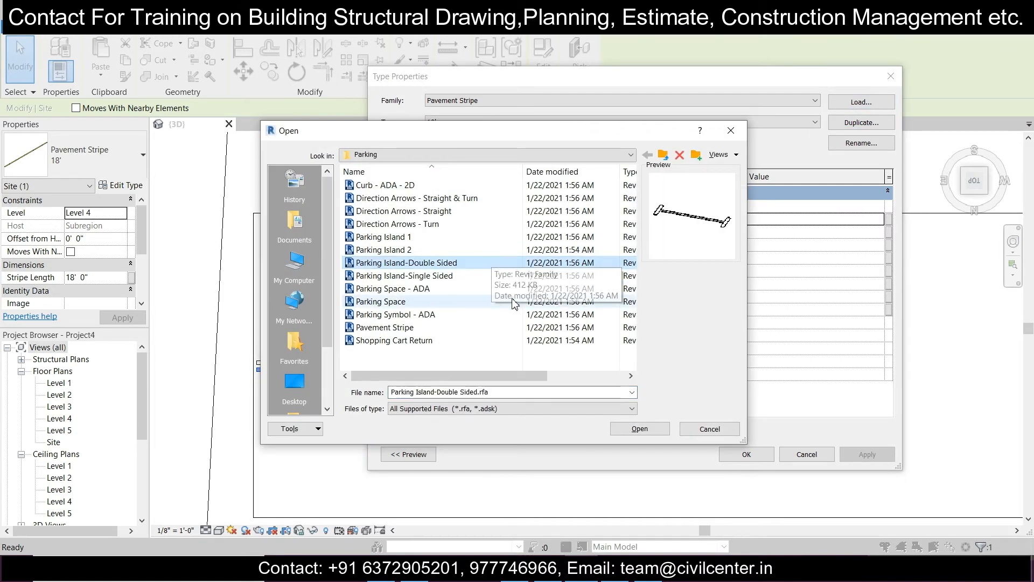
{"action": "left_click", "coordinate": [510, 237]}
{"action": "left_click", "coordinate": [511, 186]}
{"action": "left_click", "coordinate": [511, 198]}
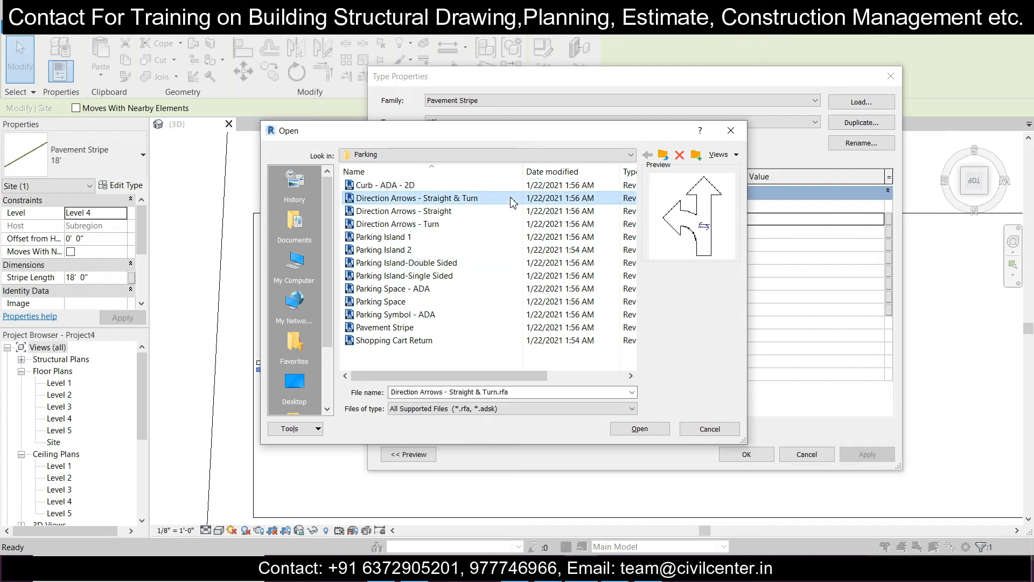
{"action": "left_click", "coordinate": [515, 211]}
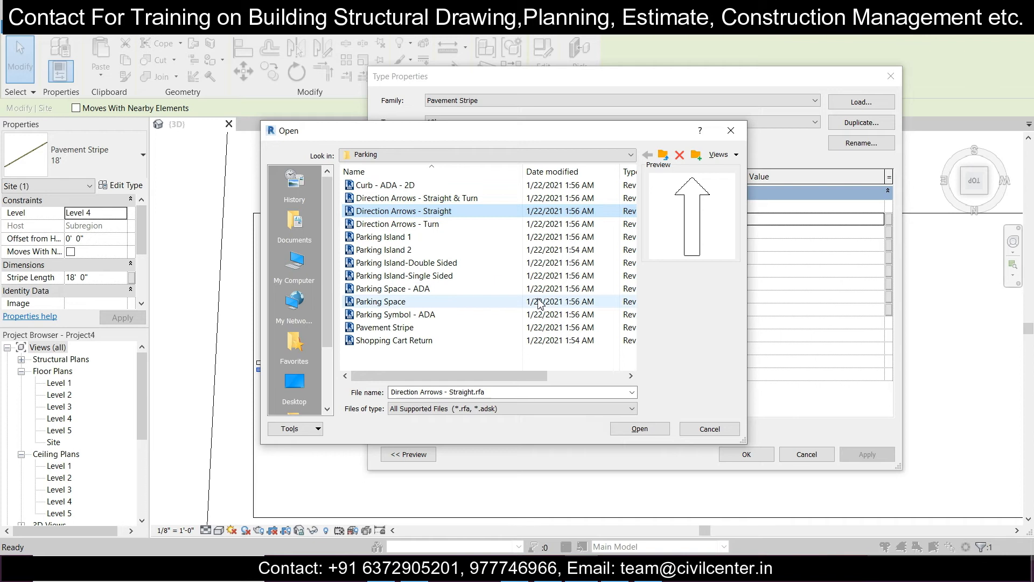
{"action": "left_click", "coordinate": [640, 429]}
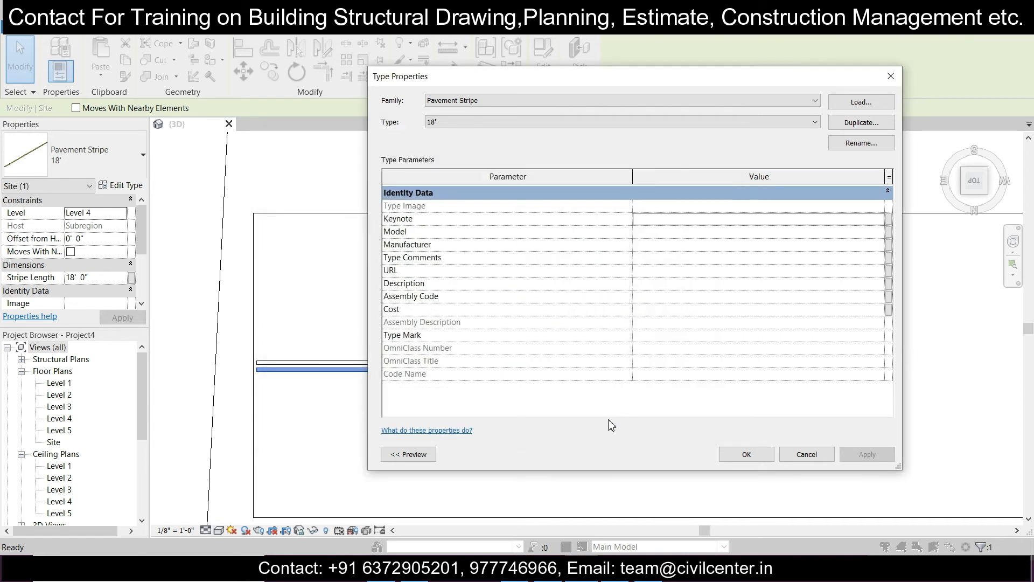
{"action": "left_click", "coordinate": [736, 454]}
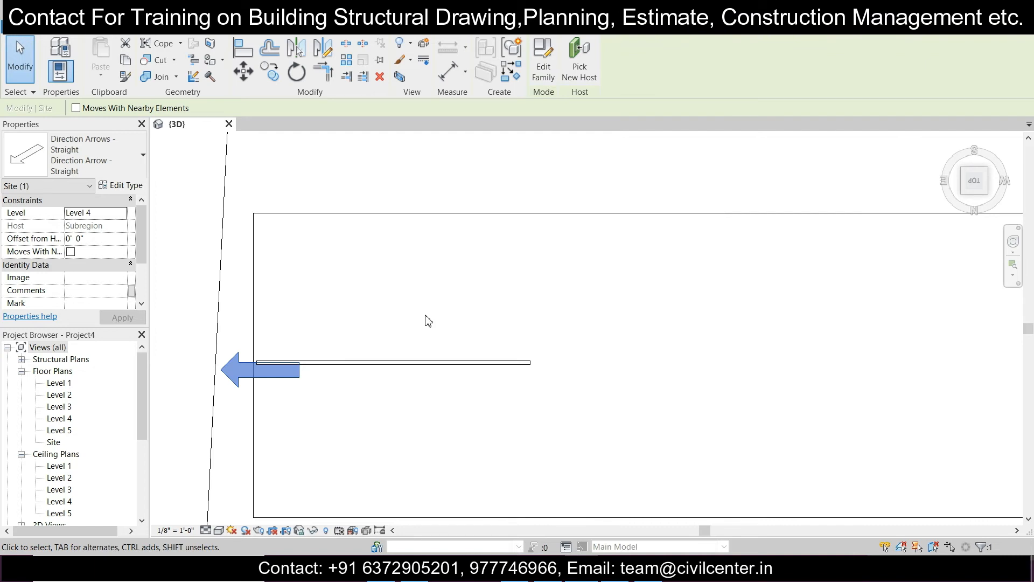
{"action": "key", "text": "Delete"}
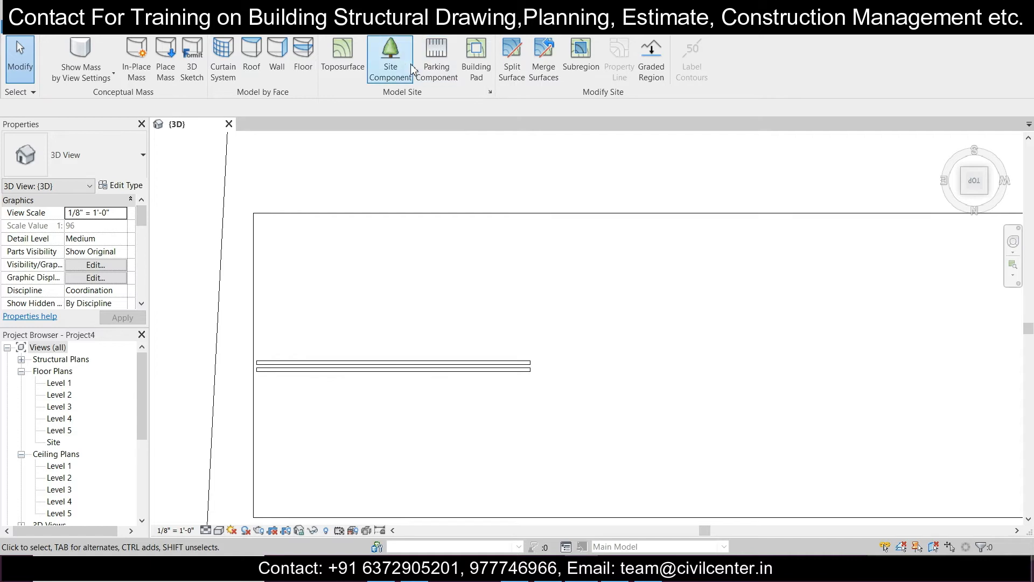
Place a straight direction arrow pointing west in the lane nearer the house and one pointing east in the far lane
{"action": "left_click", "coordinate": [390, 59]}
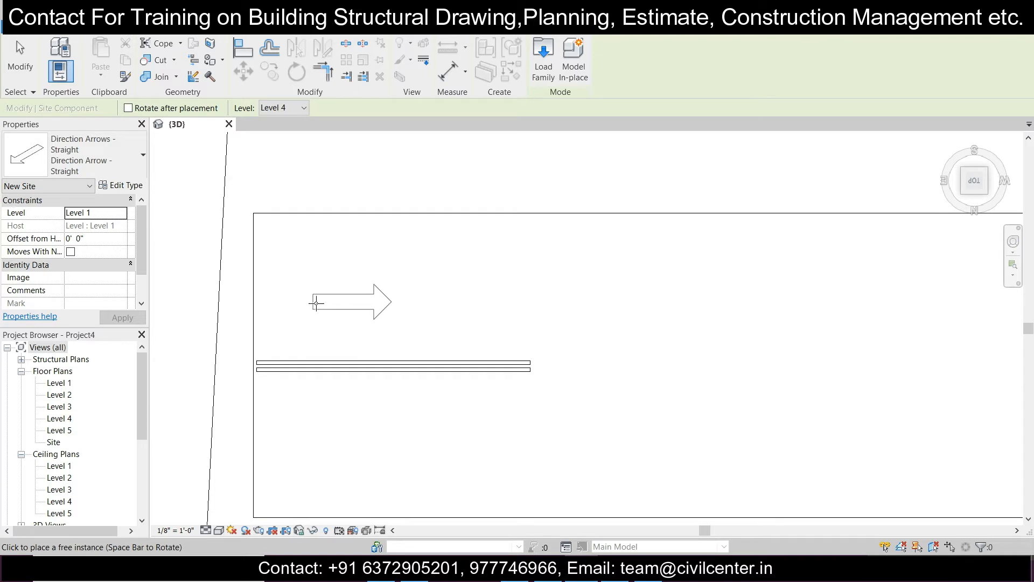
{"action": "left_click", "coordinate": [319, 303]}
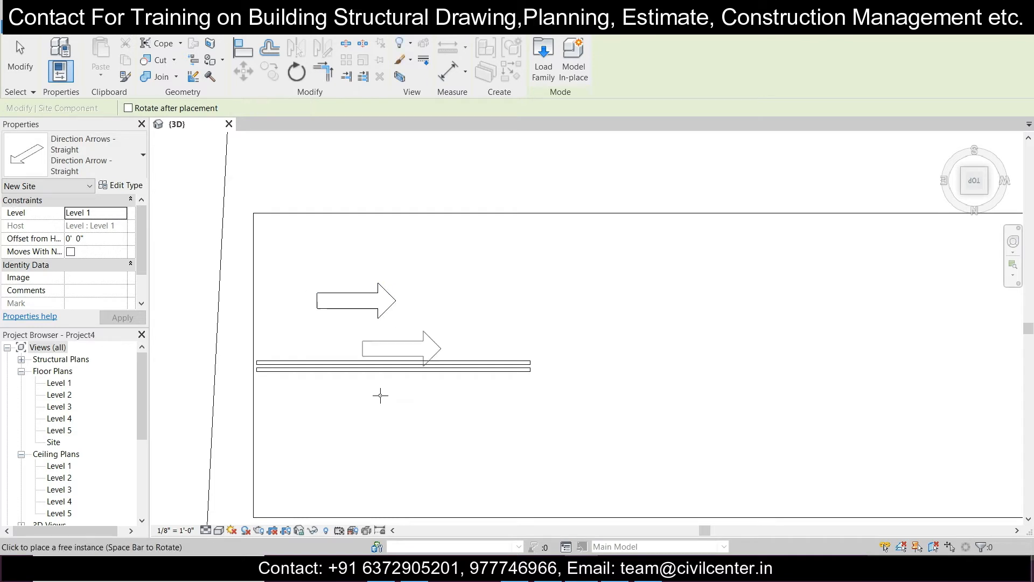
{"action": "key", "text": "space"}
{"action": "key", "text": "space"}
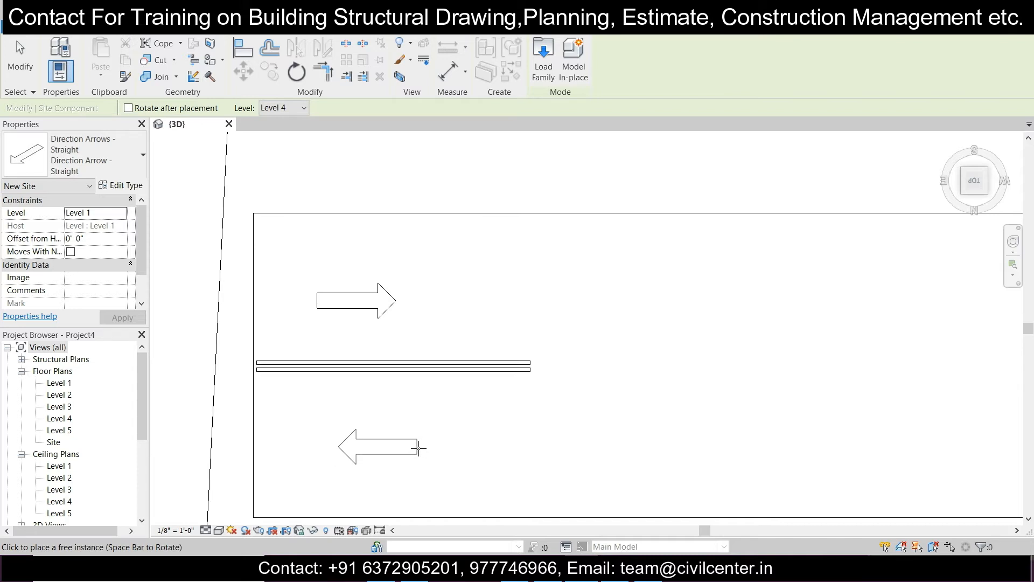
{"action": "left_click", "coordinate": [405, 447]}
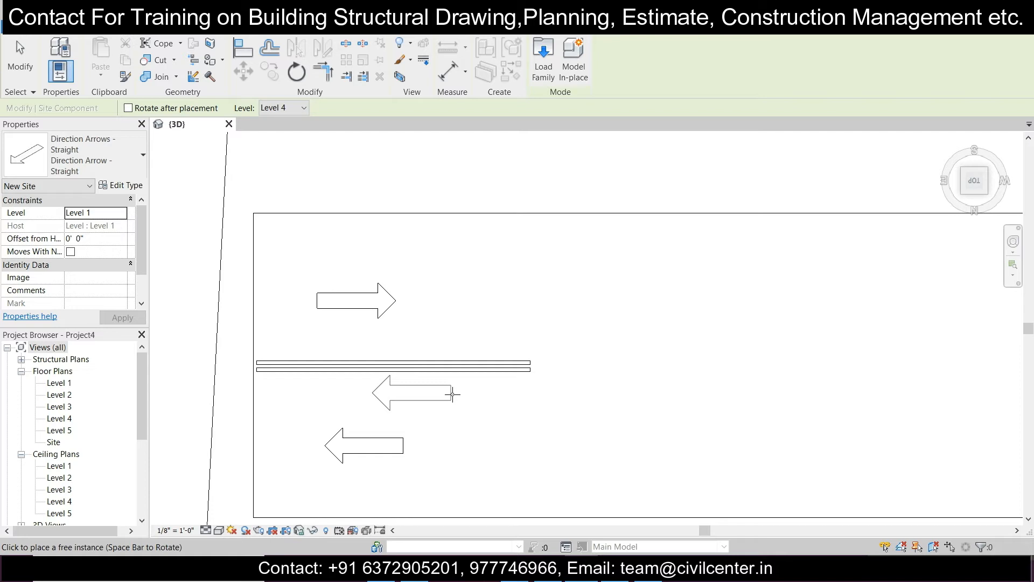
{"action": "key", "text": "Escape"}
Copy both arrows and both pavement stripes along the road toward its west end, making two copies at 20' spacing
{"action": "left_click_drag", "start_coordinate": [556, 266], "coordinate": [310, 480]}
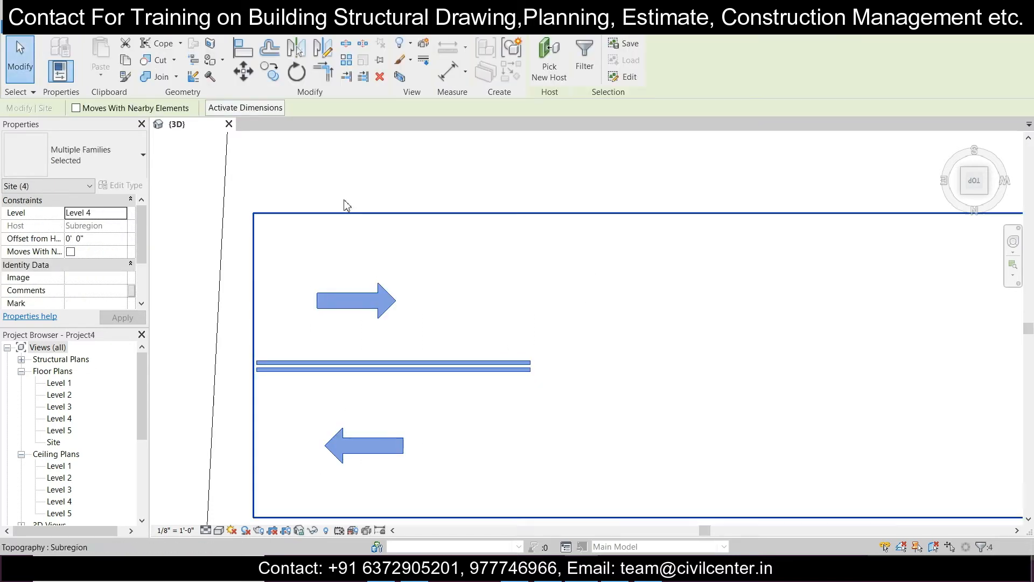
{"action": "key", "text": "c"}
{"action": "key", "text": "o"}
{"action": "scroll", "coordinate": [595, 399], "scroll_direction": "down", "scroll_amount": 4}
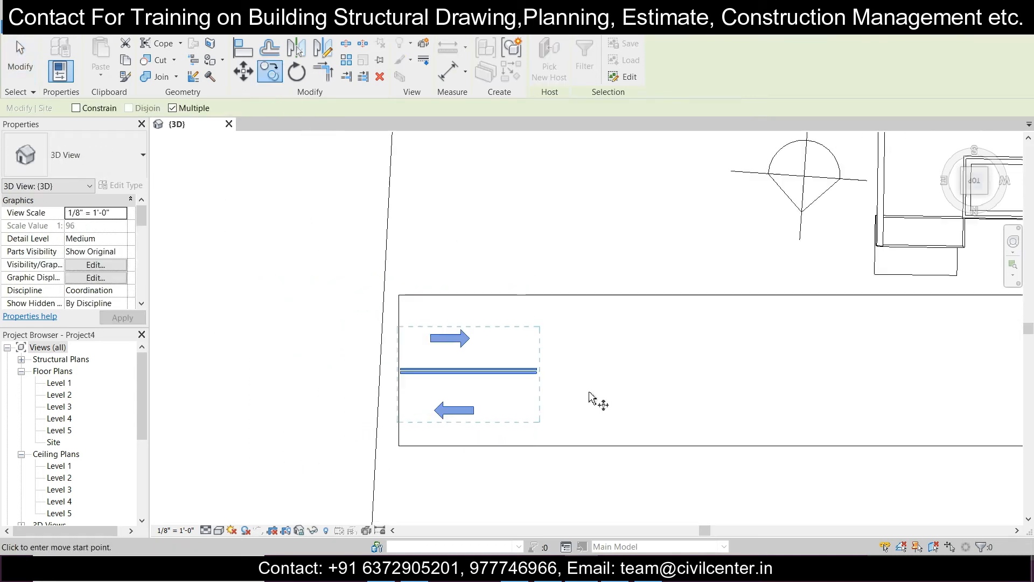
{"action": "left_click", "coordinate": [387, 333]}
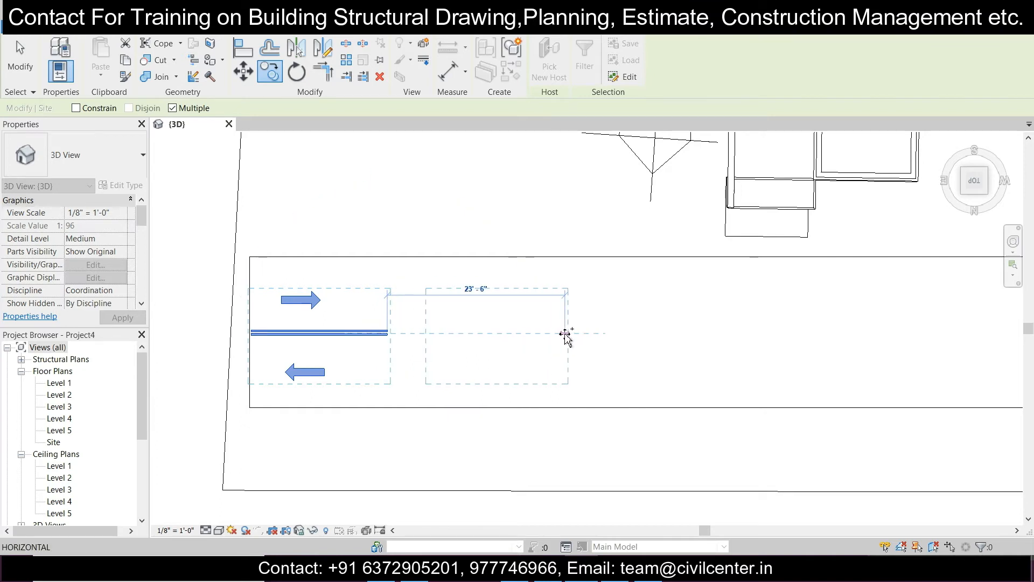
{"action": "type", "text": "2"}
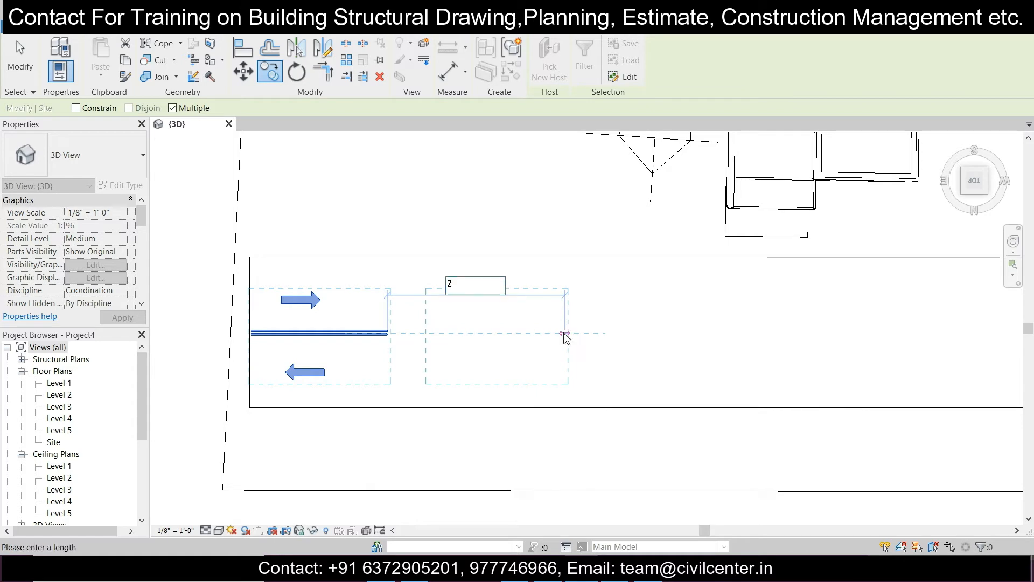
{"action": "type", "text": "0'"}
{"action": "key", "text": "Return"}
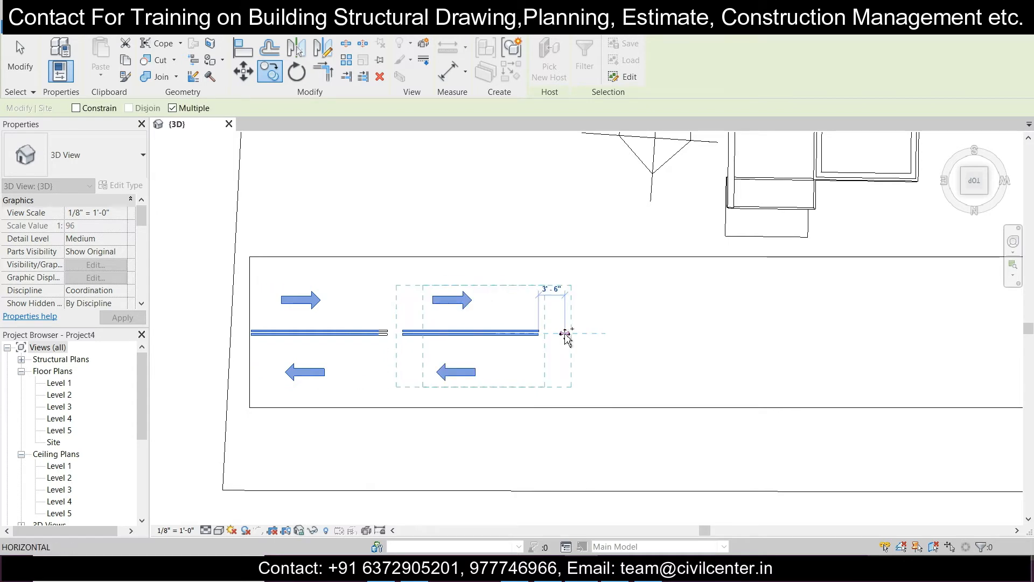
{"action": "type", "text": "20"}
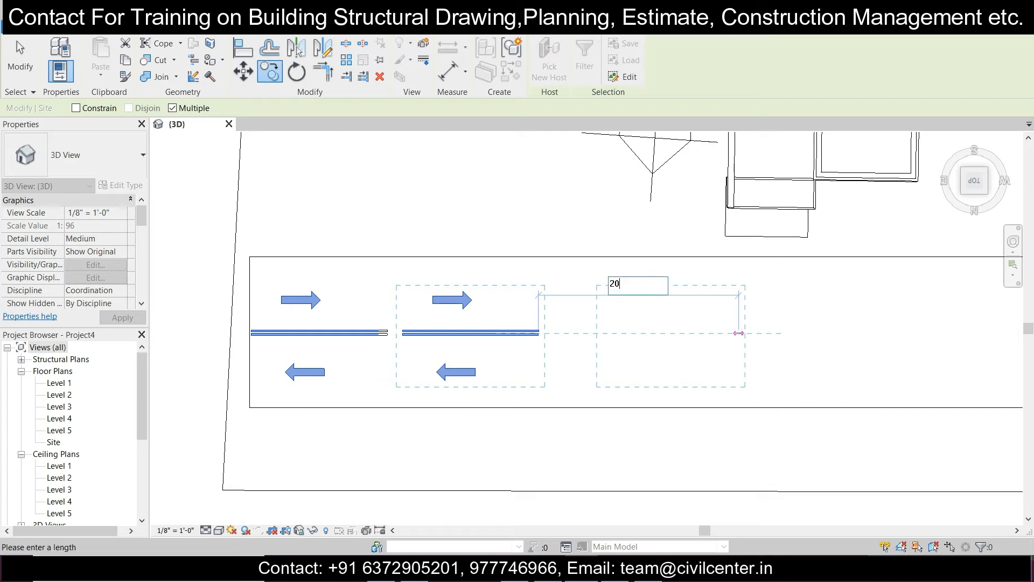
{"action": "key", "text": "Return"}
Add three more copies of the stripe-and-arrow set toward the west end at 20' spacing and end the copying
{"action": "scroll", "coordinate": [770, 340], "scroll_direction": "down", "scroll_amount": 1}
{"action": "middle_click_drag", "start_coordinate": [699, 372], "coordinate": [288, 384]}
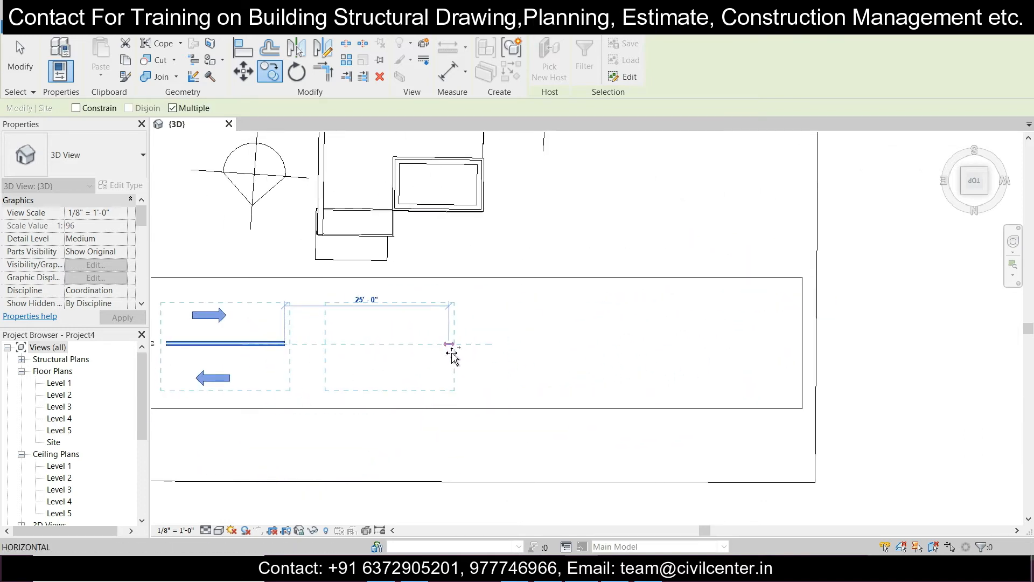
{"action": "type", "text": "20"}
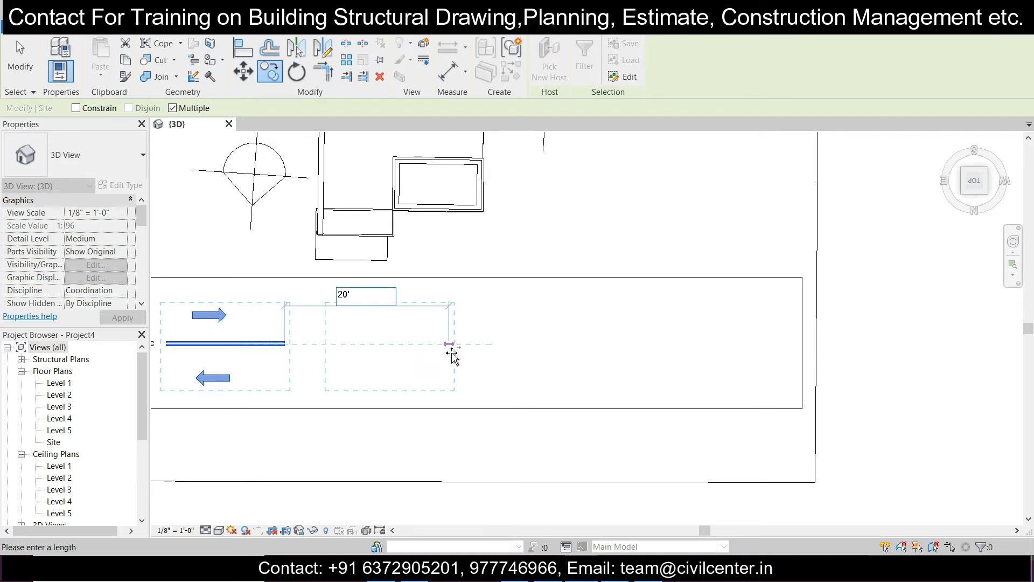
{"action": "key", "text": "Return"}
{"action": "type", "text": "20"}
{"action": "key", "text": "Return"}
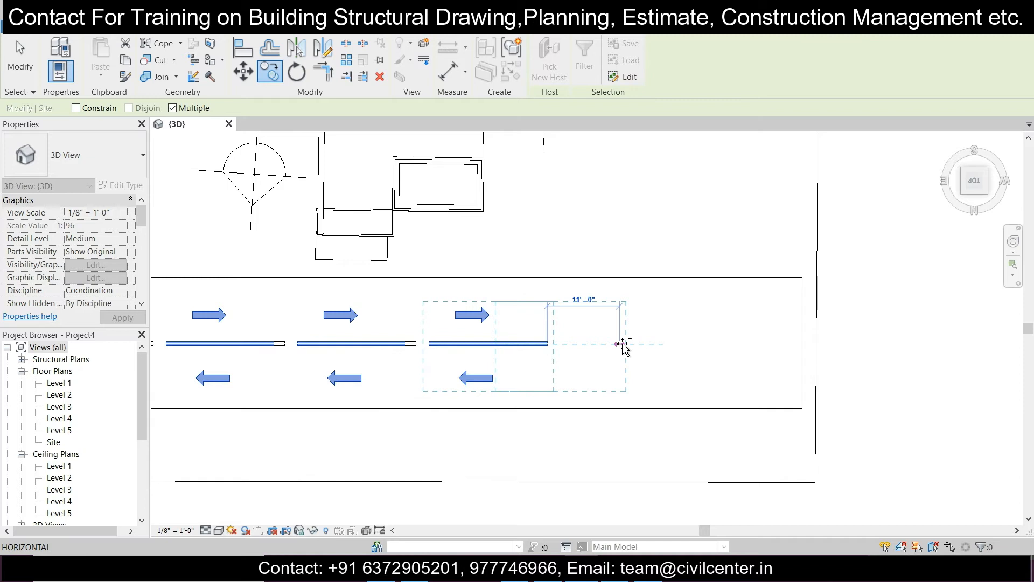
{"action": "type", "text": "2"}
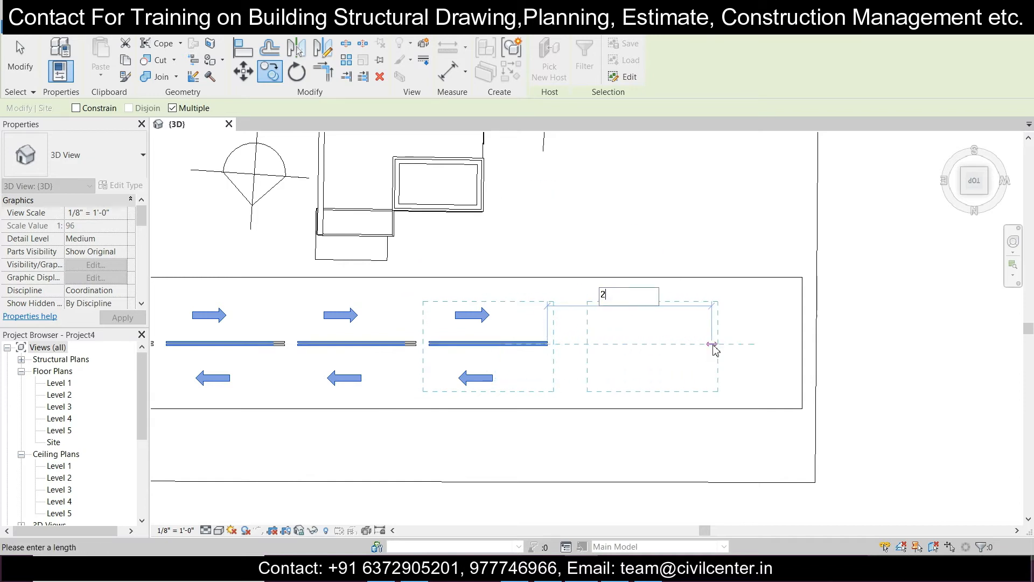
{"action": "type", "text": "0"}
{"action": "key", "text": "Return"}
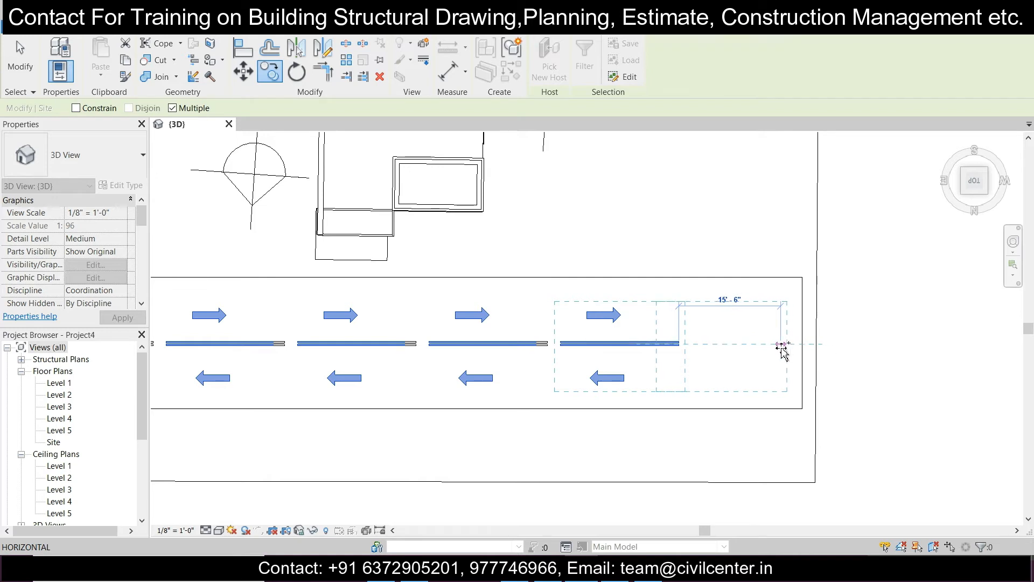
{"action": "key", "text": "Escape"}
Show the site in a three-dimensional corner view with the Realistic visual style, clear the selection and review the marked road
{"action": "scroll", "coordinate": [727, 363], "scroll_direction": "down", "scroll_amount": 2}
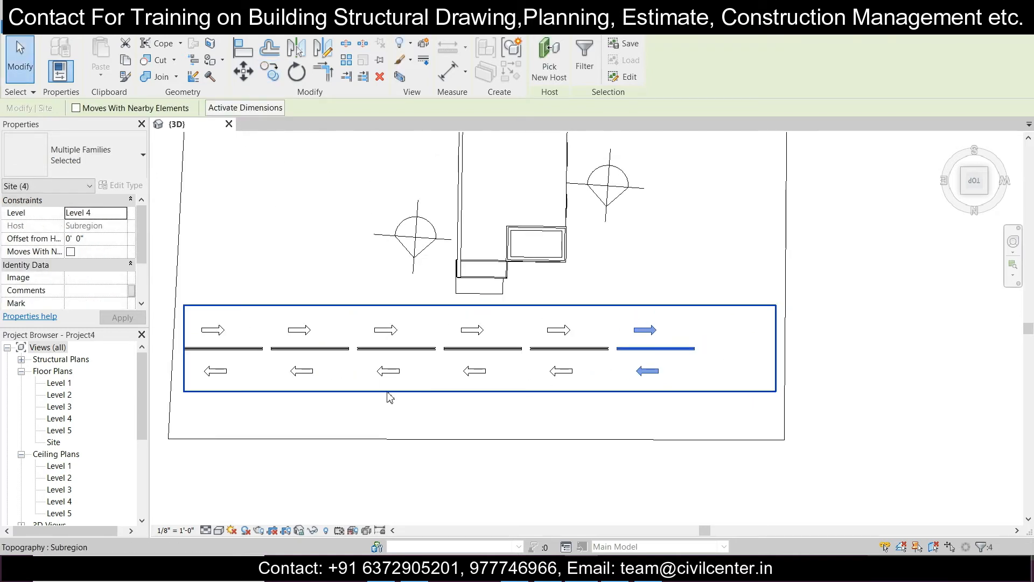
{"action": "left_click", "coordinate": [990, 200]}
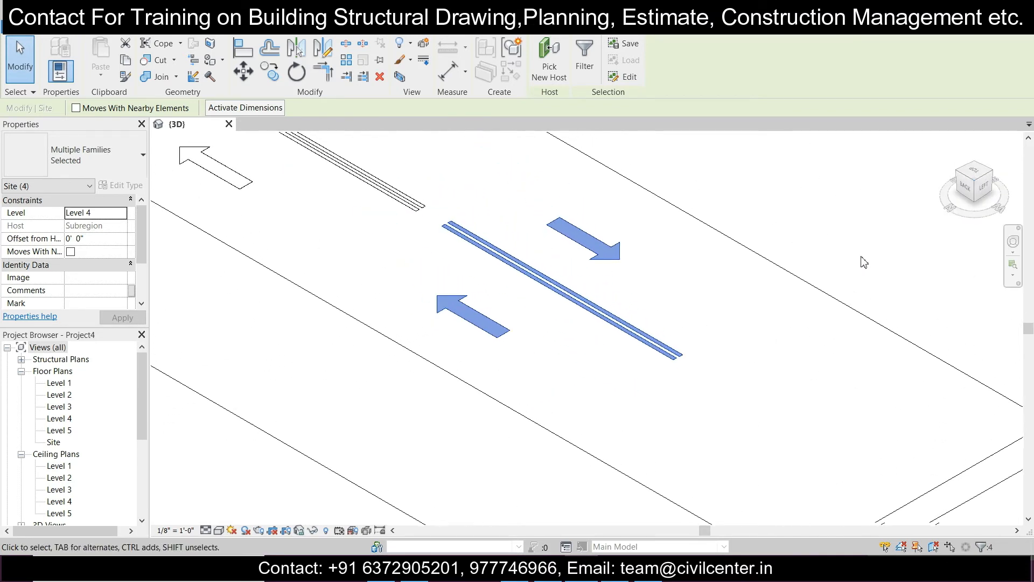
{"action": "scroll", "coordinate": [796, 260], "scroll_direction": "down", "scroll_amount": 5}
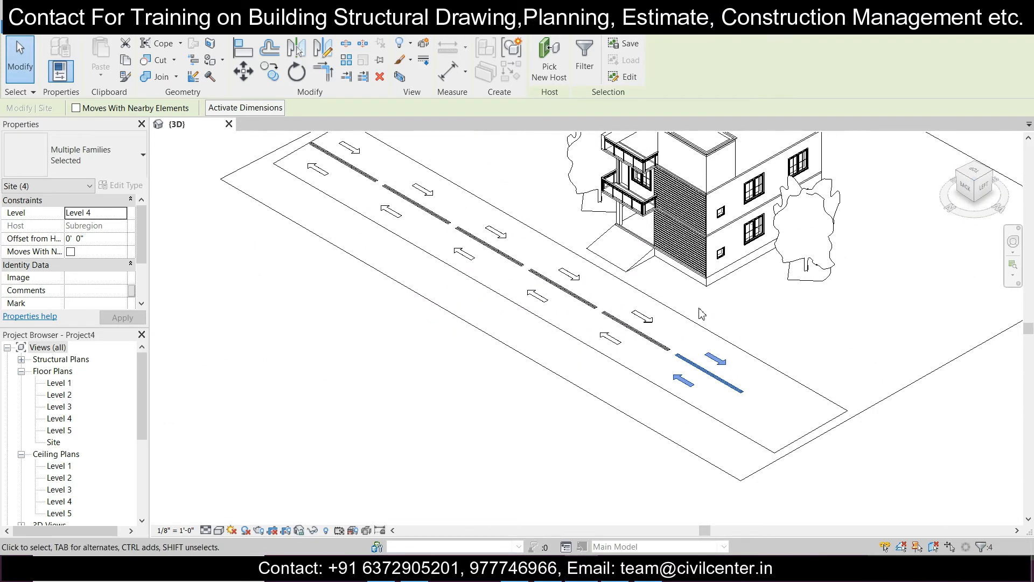
{"action": "left_click", "coordinate": [216, 533]}
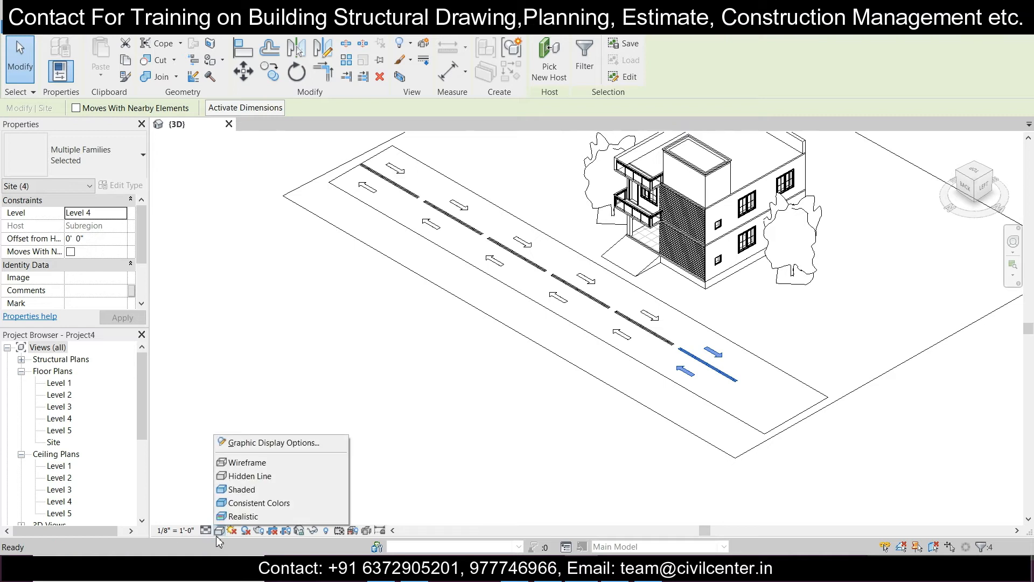
{"action": "left_click", "coordinate": [226, 521]}
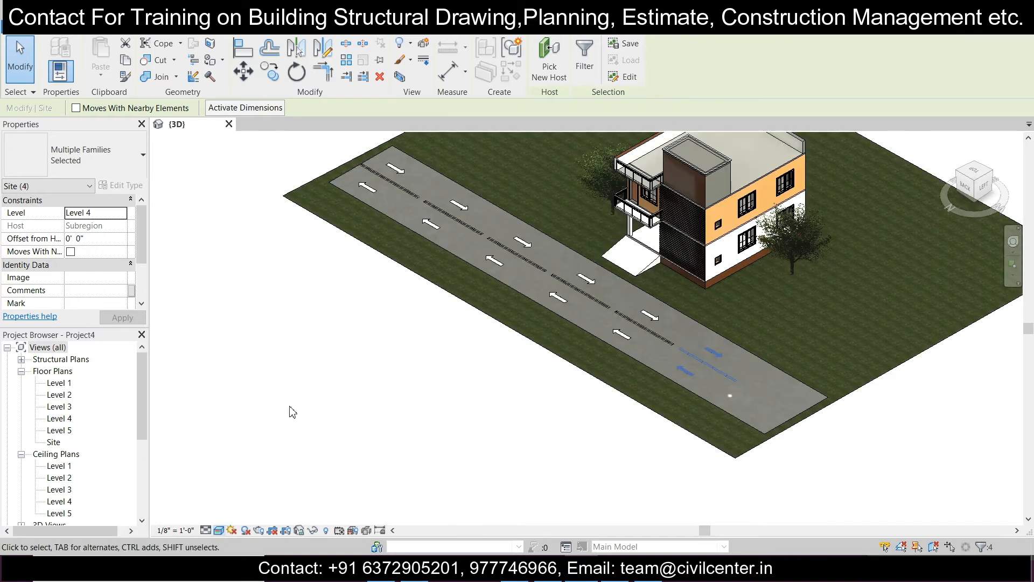
{"action": "key", "text": "Escape"}
{"action": "middle_click_drag", "start_coordinate": [452, 379], "coordinate": [488, 302], "text": "shift"}
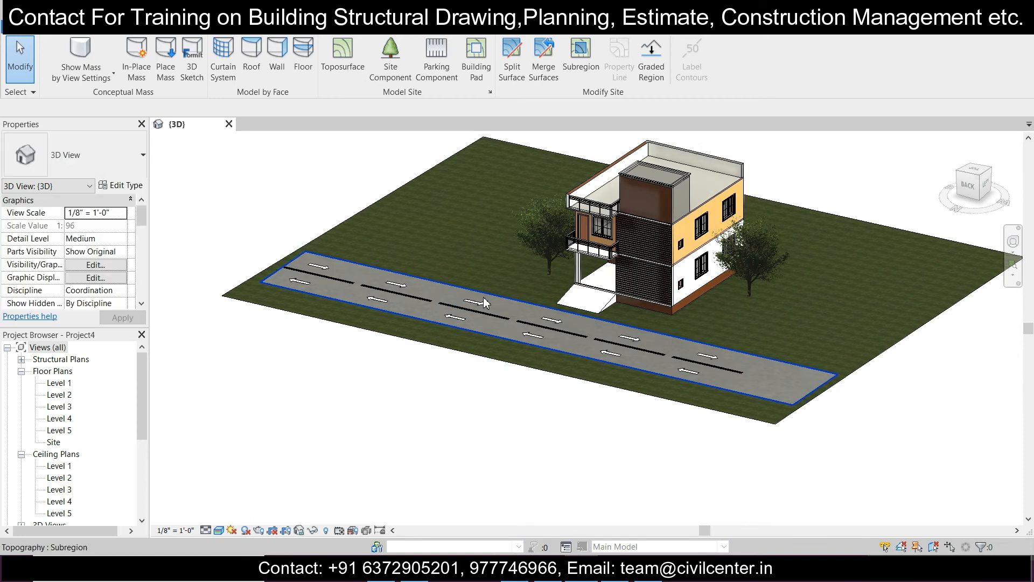
{"action": "scroll", "coordinate": [470, 221], "scroll_direction": "up", "scroll_amount": 2}
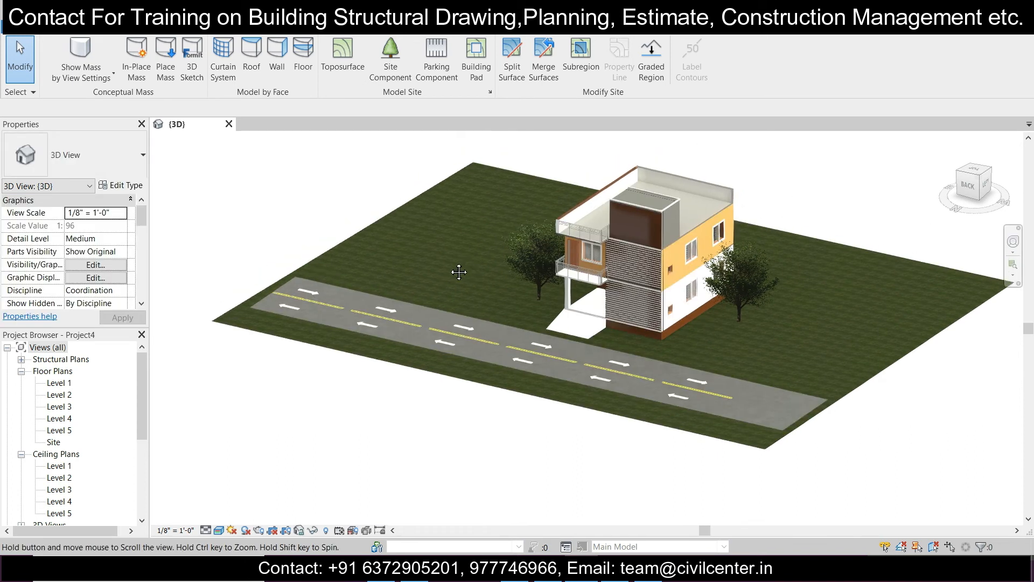
{"action": "middle_click_drag", "start_coordinate": [470, 220], "coordinate": [446, 270]}
{"action": "middle_click_drag", "start_coordinate": [605, 417], "coordinate": [615, 391], "text": "shift"}
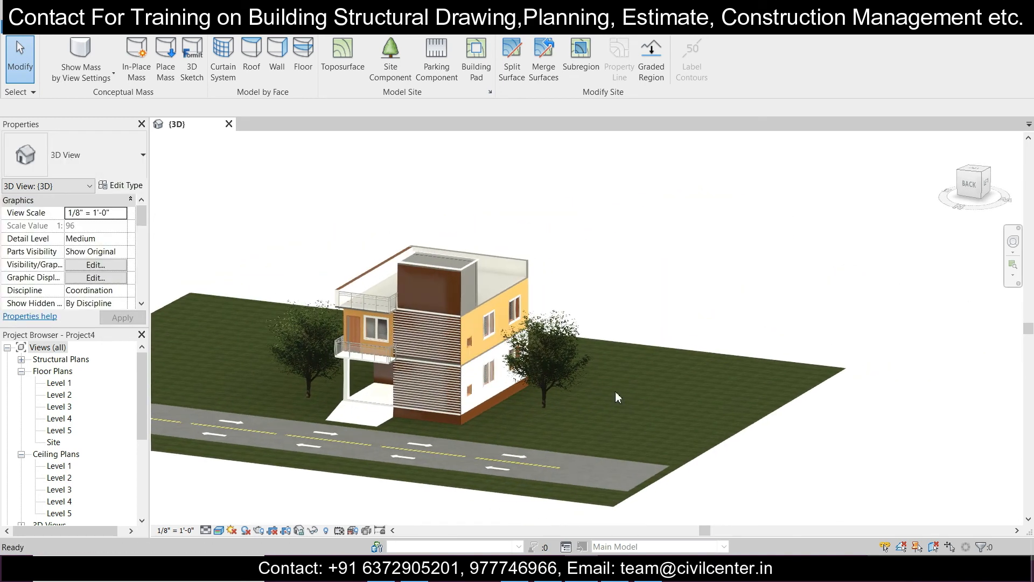
Create a perspective camera view from the Level 1 plan, placing the eye northwest across the road and the target just beyond the house's southeast corner
{"action": "middle_click_drag", "start_coordinate": [451, 432], "coordinate": [514, 412], "text": "shift"}
{"action": "scroll", "coordinate": [515, 412], "scroll_direction": "down", "scroll_amount": 1}
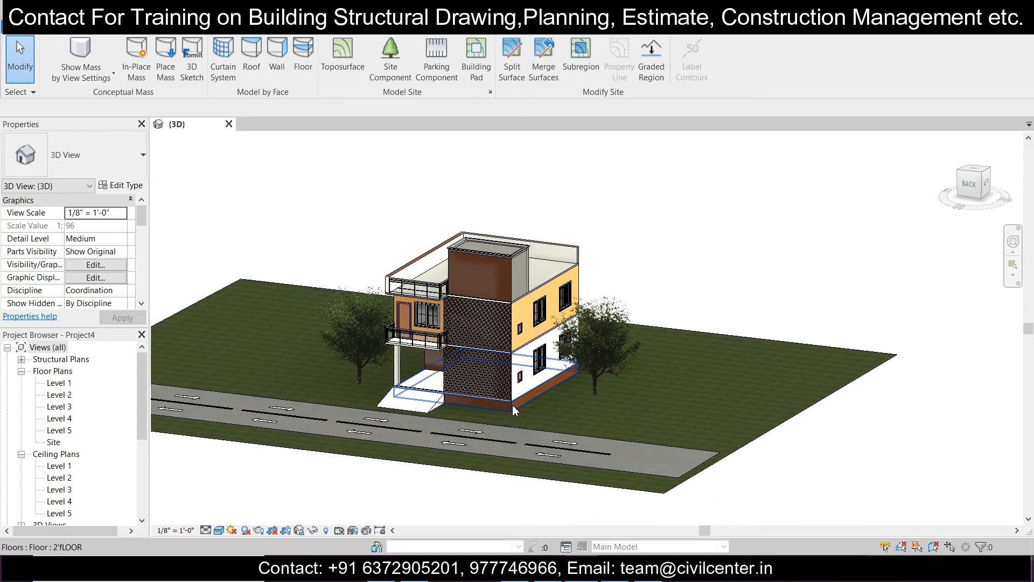
{"action": "double_click", "coordinate": [59, 383]}
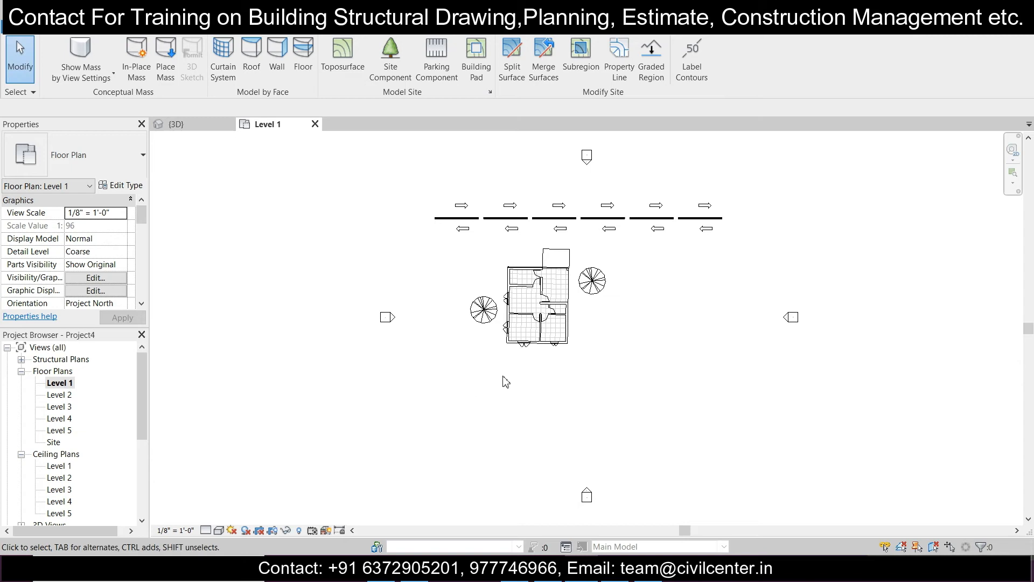
{"action": "middle_click_drag", "start_coordinate": [533, 372], "coordinate": [531, 422]}
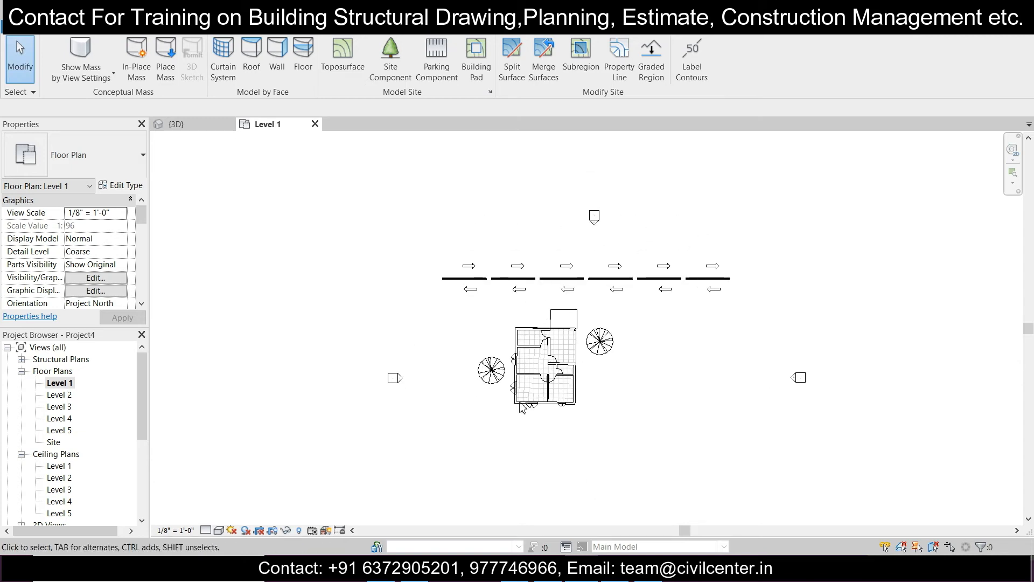
{"action": "scroll", "coordinate": [493, 334], "scroll_direction": "up", "scroll_amount": 1}
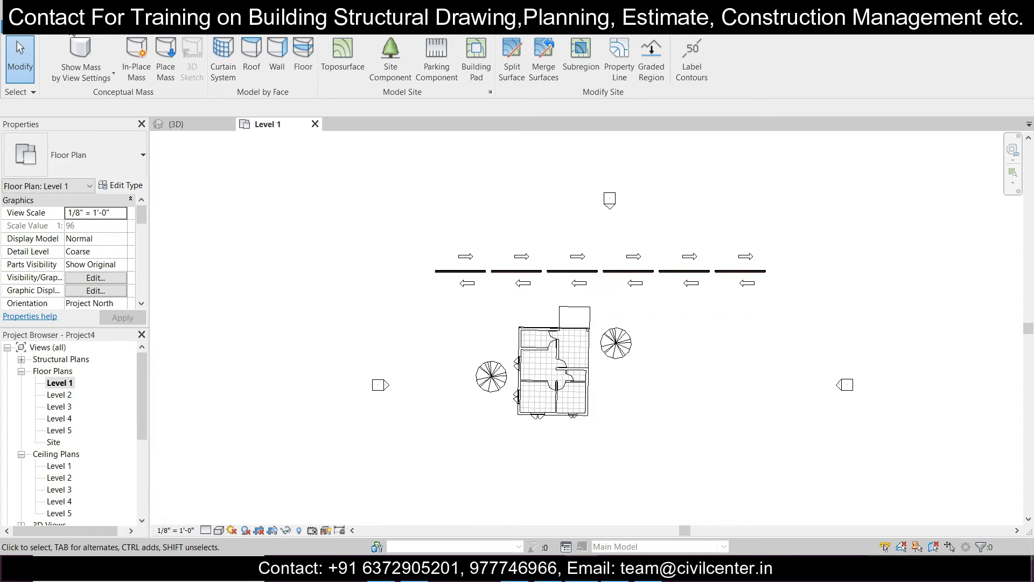
{"action": "left_click", "coordinate": [506, 34]}
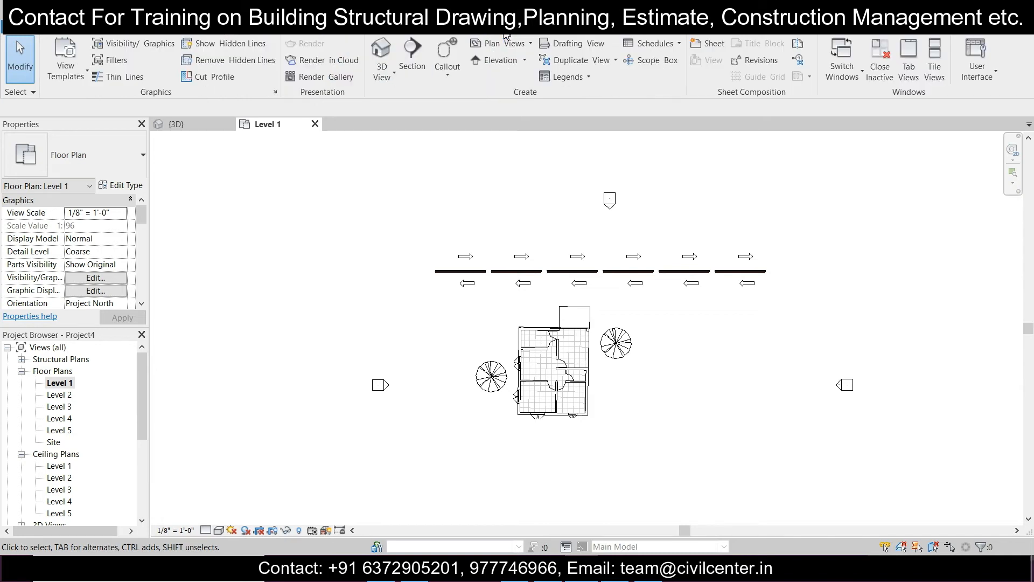
{"action": "left_click", "coordinate": [382, 71]}
{"action": "left_click", "coordinate": [399, 130]}
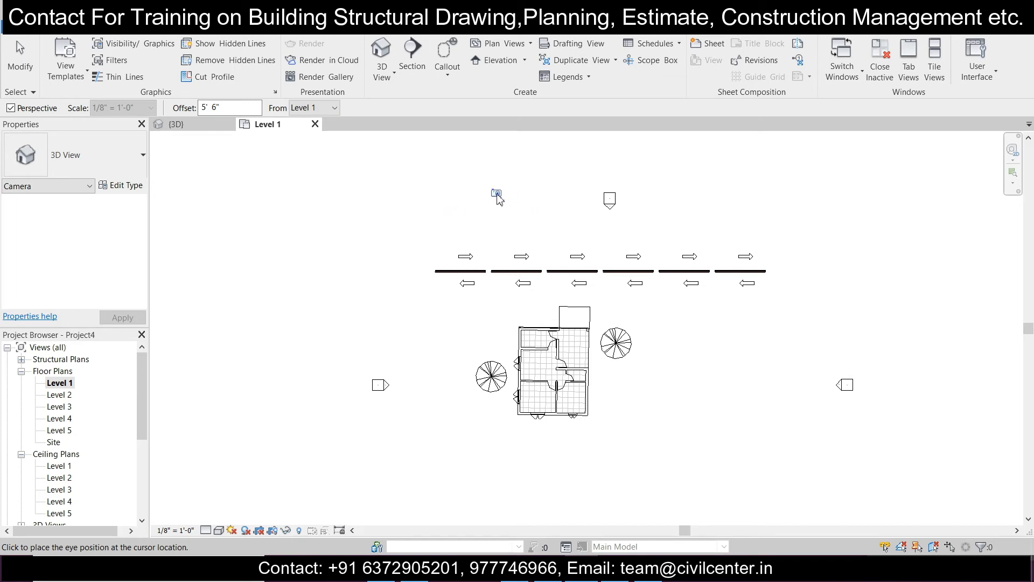
{"action": "left_click", "coordinate": [497, 195]}
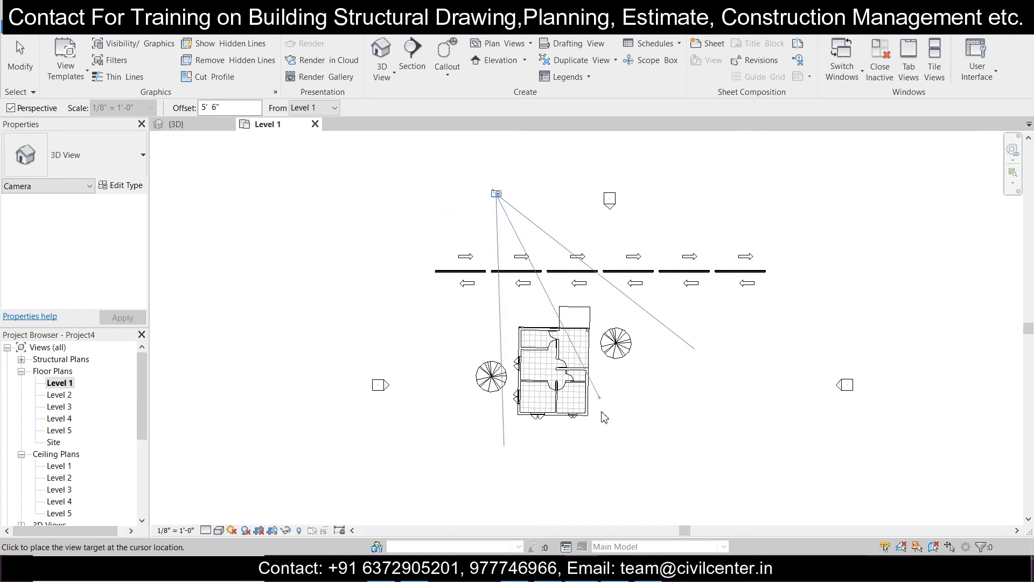
{"action": "left_click", "coordinate": [597, 433]}
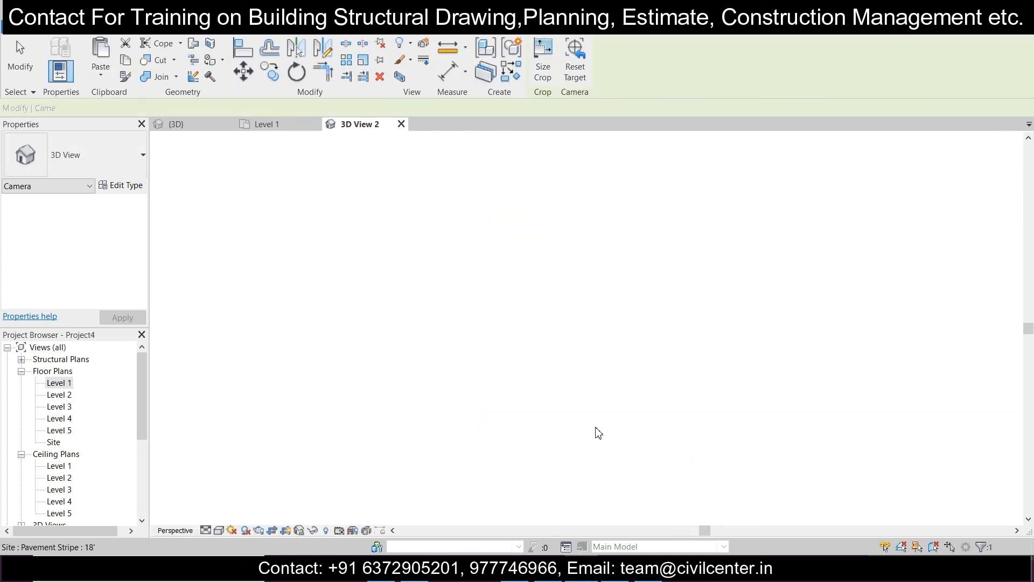
Extend the camera view's crop upward to take in the whole house and trim its lower and left edges slightly
{"action": "scroll", "coordinate": [550, 359], "scroll_direction": "down", "scroll_amount": 1}
{"action": "middle_click_drag", "start_coordinate": [558, 348], "coordinate": [540, 406]}
{"action": "left_click_drag", "start_coordinate": [560, 259], "coordinate": [561, 184]}
{"action": "scroll", "coordinate": [549, 339], "scroll_direction": "down", "scroll_amount": 1}
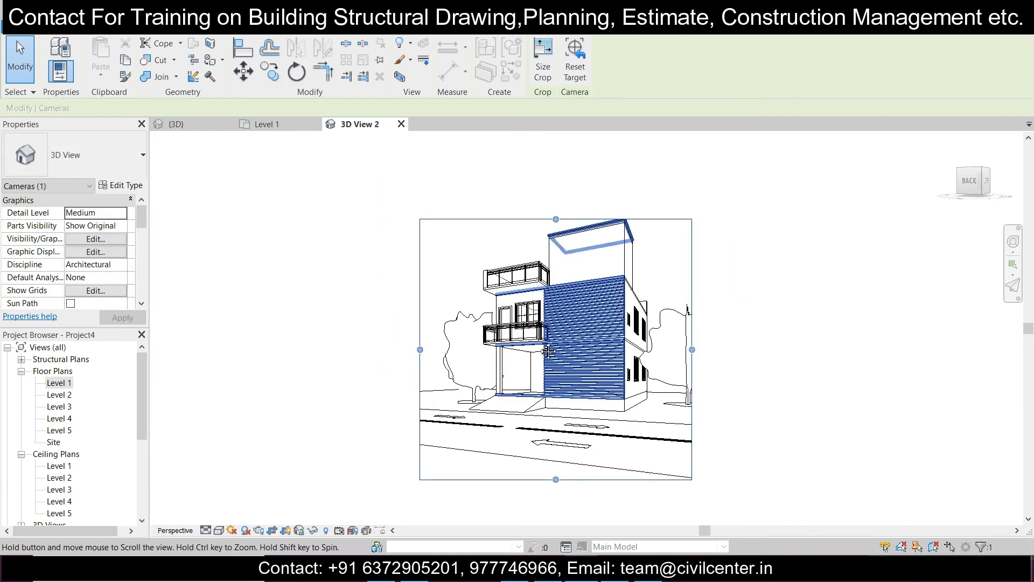
{"action": "left_click_drag", "start_coordinate": [537, 446], "coordinate": [537, 434]}
{"action": "left_click_drag", "start_coordinate": [537, 189], "coordinate": [537, 161]}
{"action": "left_click_drag", "start_coordinate": [400, 298], "coordinate": [411, 297]}
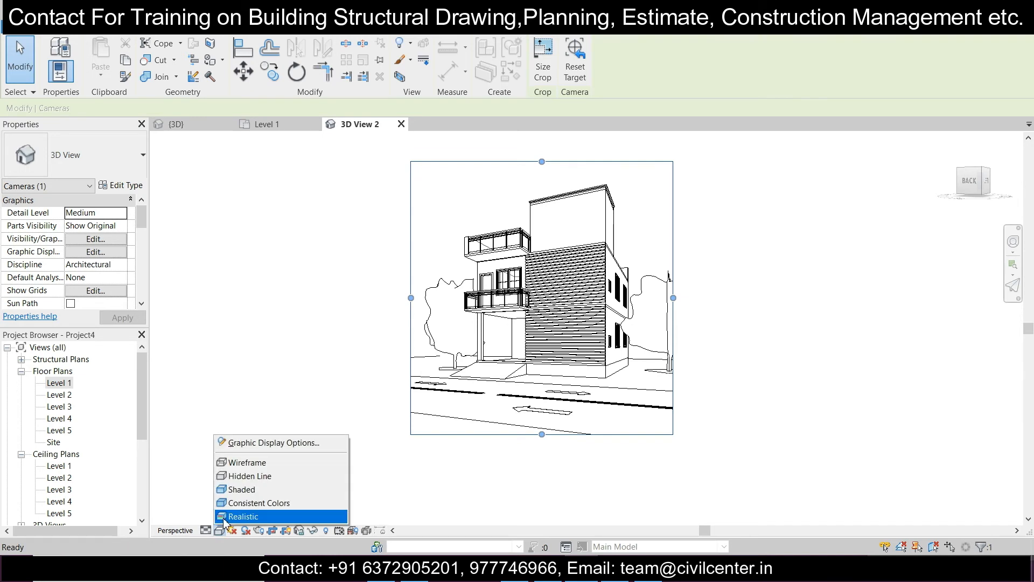
Apply the Realistic visual style to the perspective camera view
{"action": "left_click", "coordinate": [224, 517]}
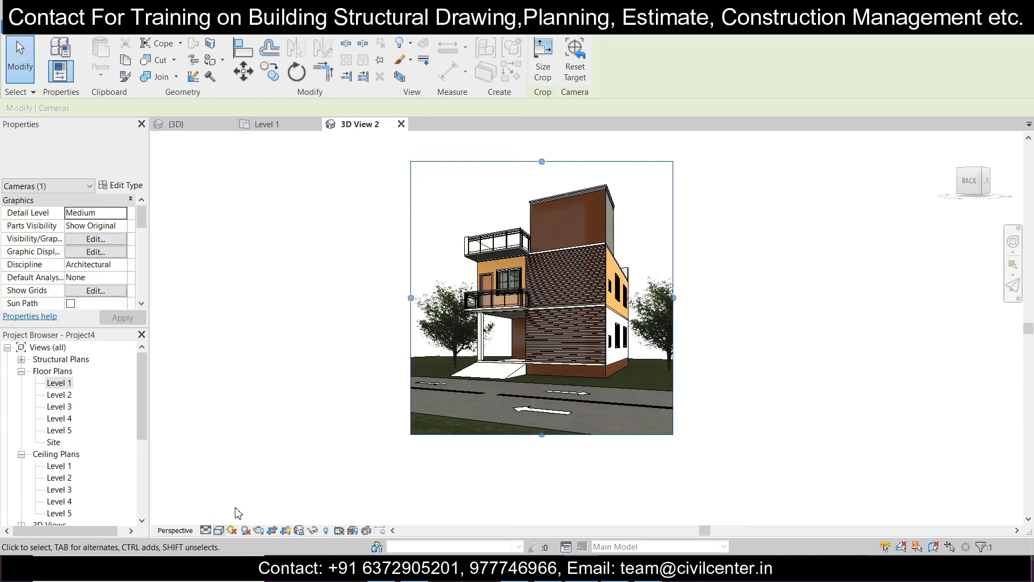
{"action": "scroll", "coordinate": [671, 250], "scroll_direction": "up", "scroll_amount": 1}
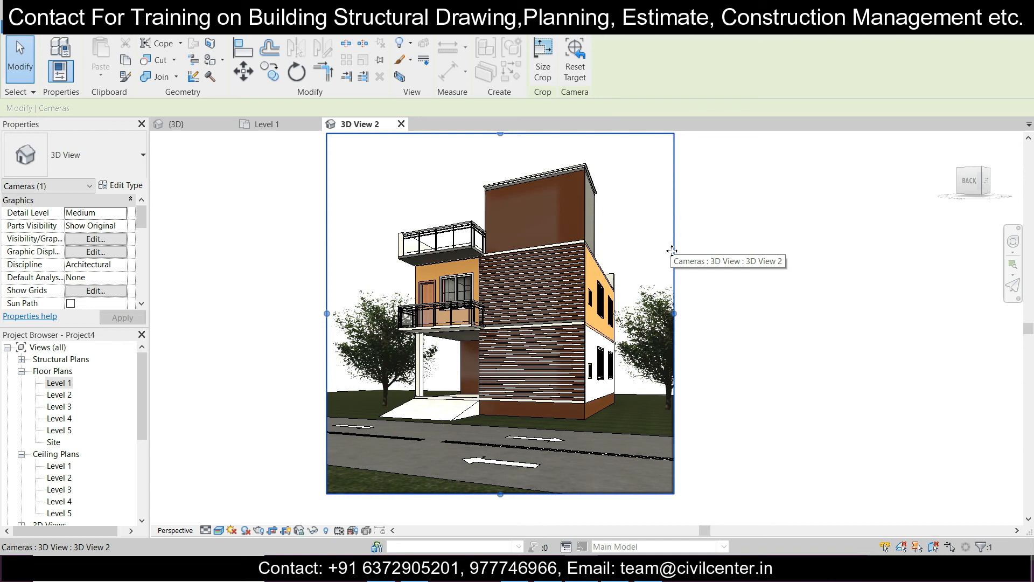
{"action": "left_click_drag", "start_coordinate": [674, 262], "coordinate": [657, 274]}
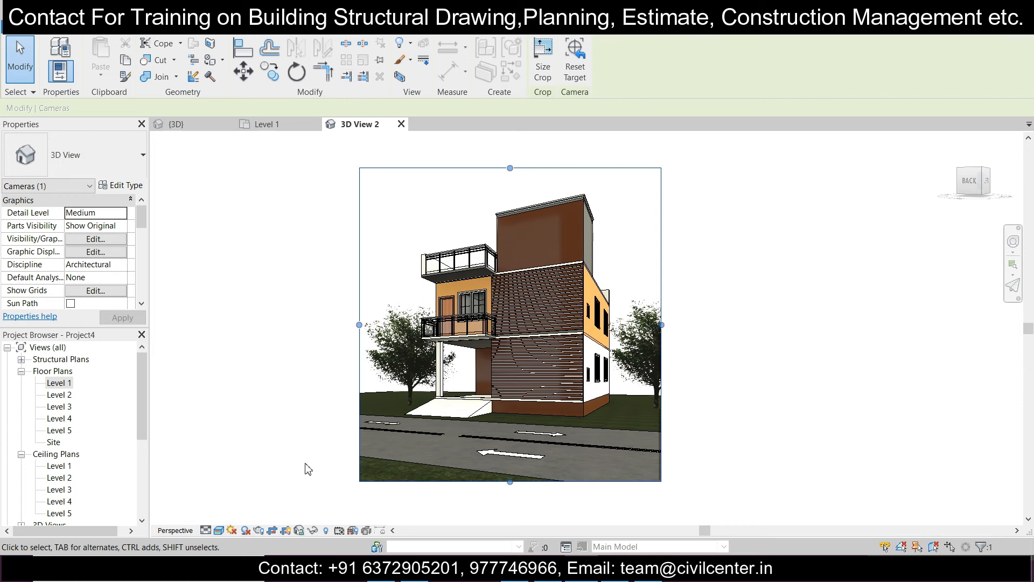
Render the camera view at Draft quality and screen resolution, with Exterior: Sun only lighting and a Sky: Few Clouds background
{"action": "left_click", "coordinate": [501, 33]}
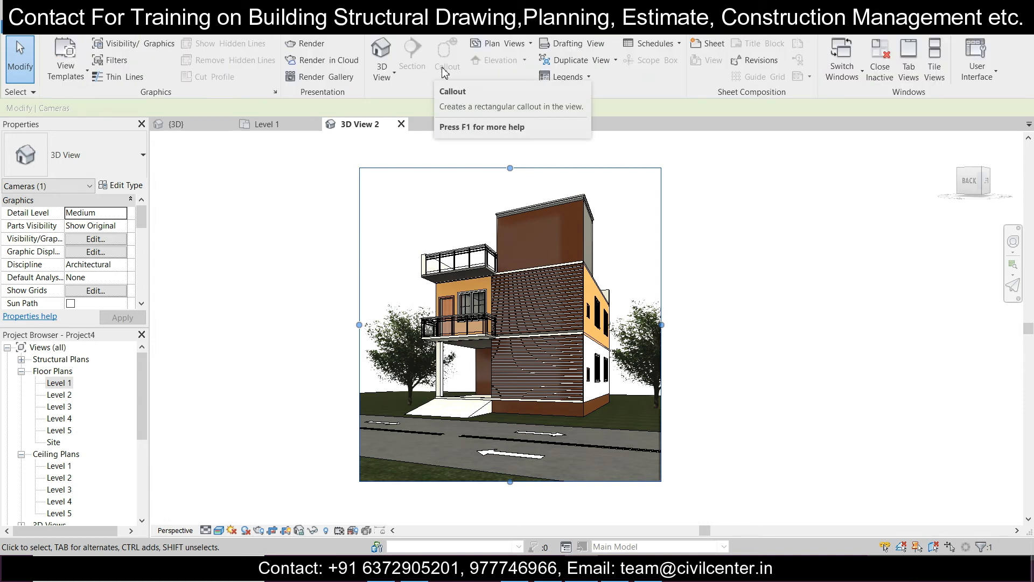
{"action": "left_click", "coordinate": [324, 50]}
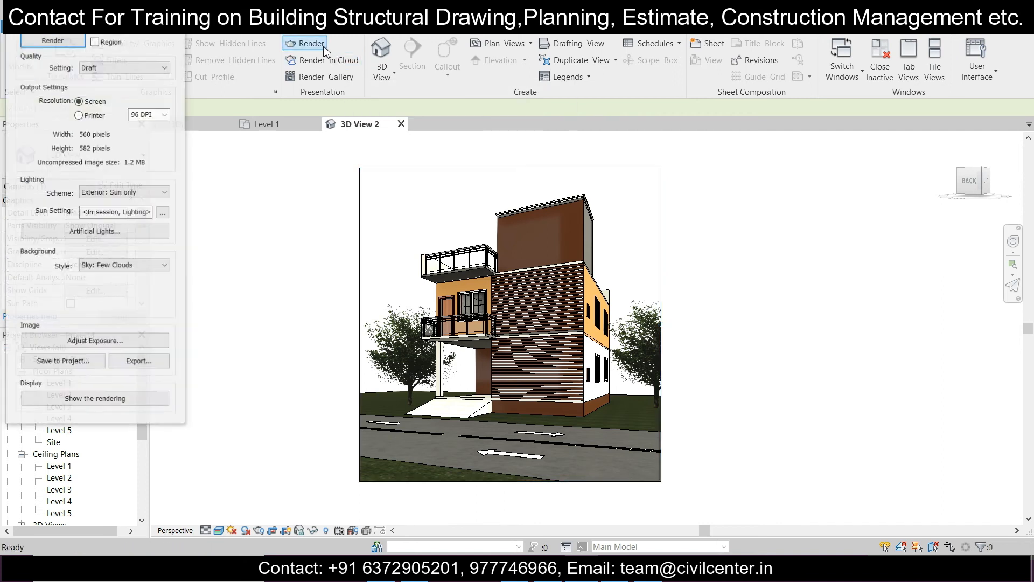
{"action": "left_click_drag", "start_coordinate": [91, 14], "coordinate": [759, 42]}
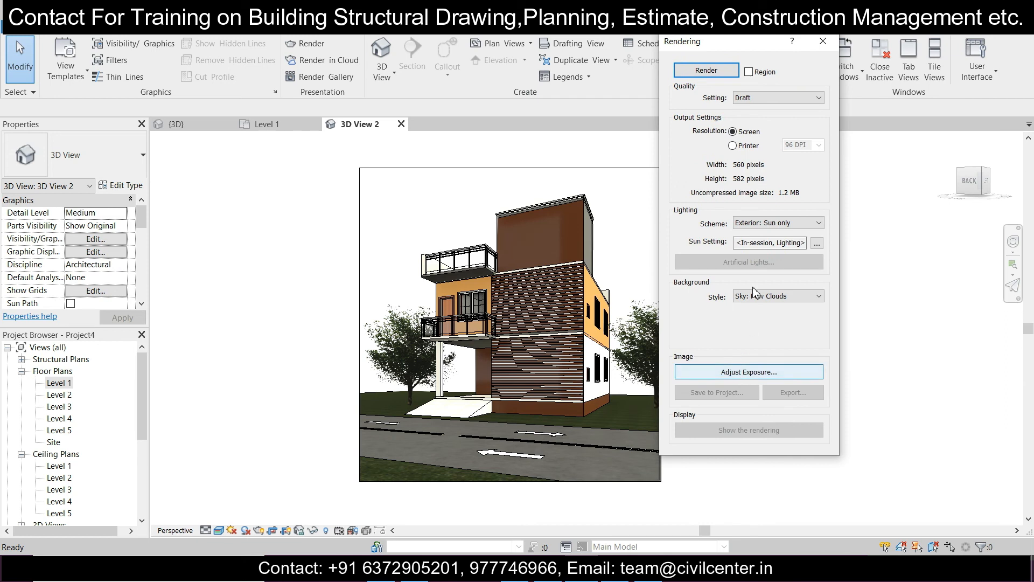
{"action": "left_click", "coordinate": [704, 71]}
{"action": "left_click", "coordinate": [704, 71]}
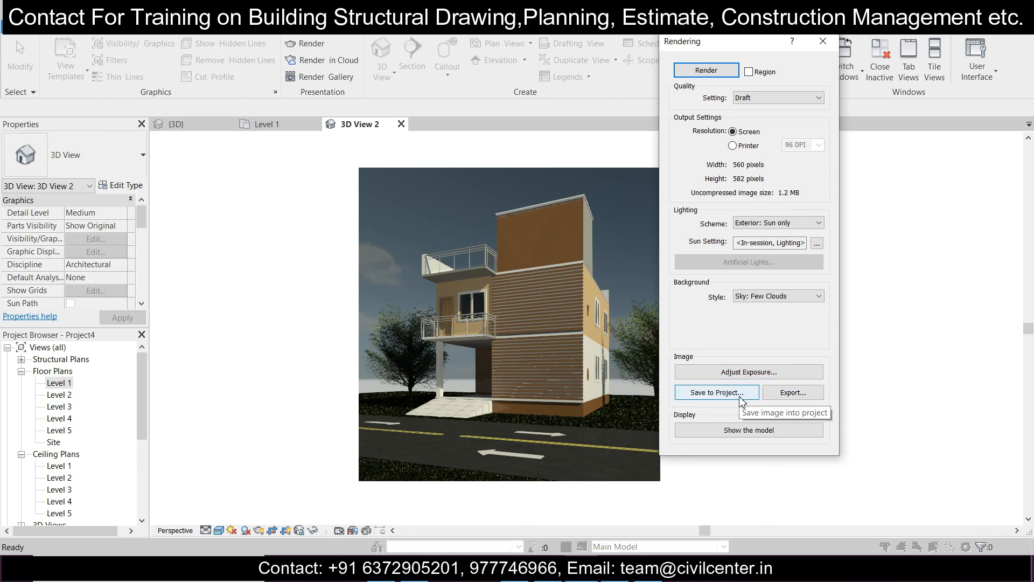
Export the rendering as the JPEG file 3D View 2 in the Pictures folder
{"action": "left_click", "coordinate": [793, 392]}
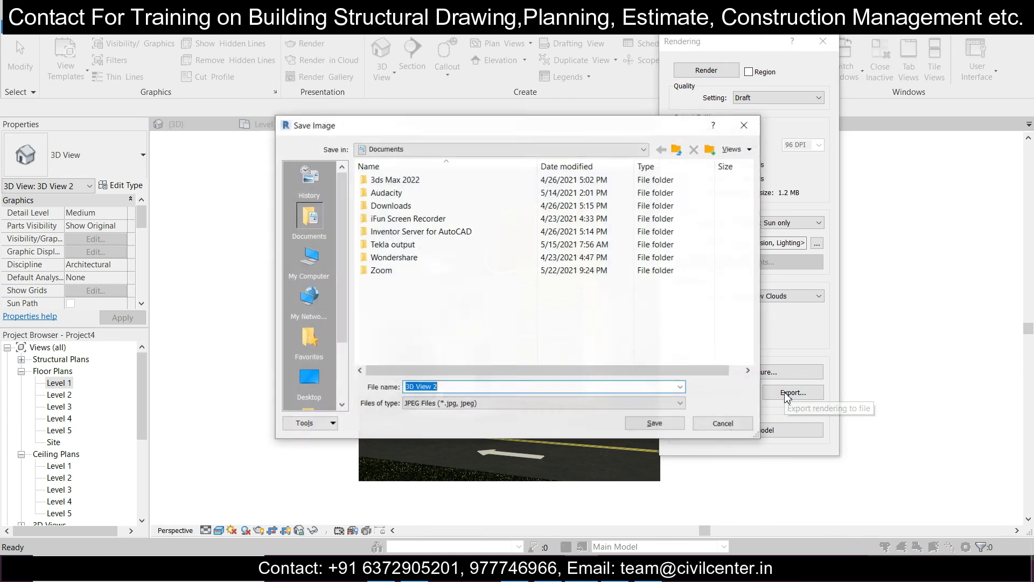
{"action": "scroll", "coordinate": [312, 366], "scroll_direction": "down", "scroll_amount": 1}
{"action": "scroll", "coordinate": [312, 365], "scroll_direction": "up", "scroll_amount": 1}
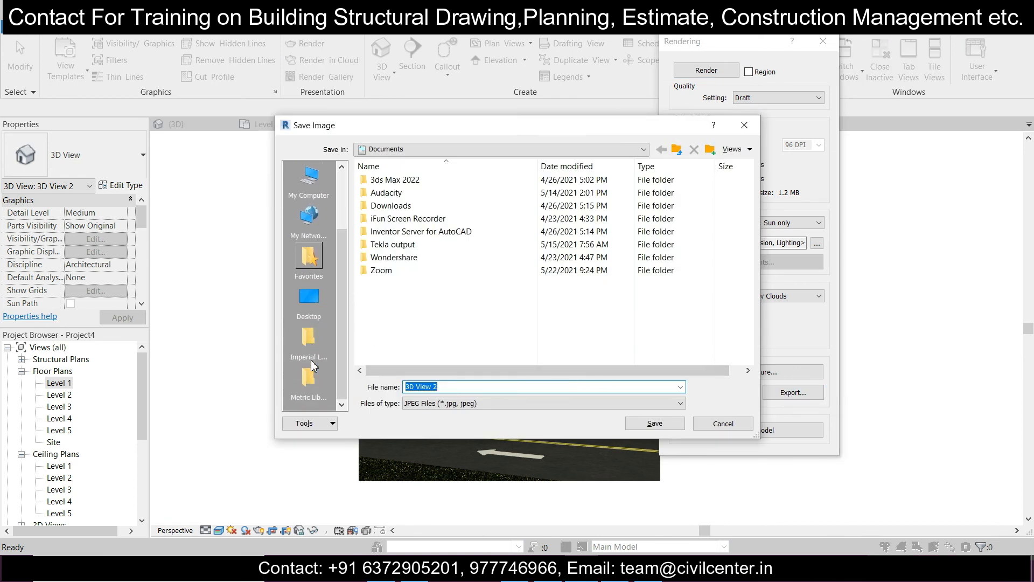
{"action": "left_click", "coordinate": [319, 272]}
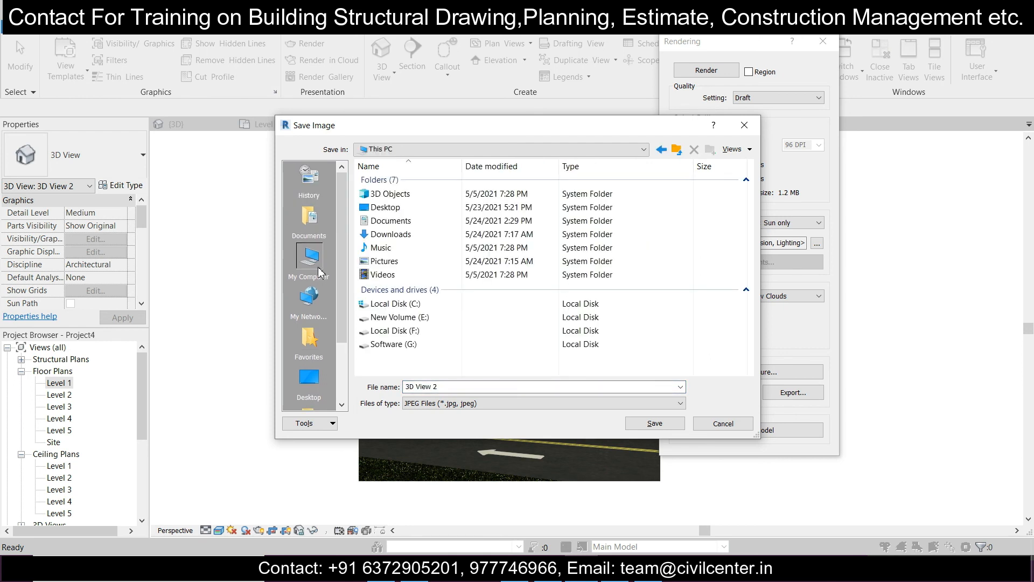
{"action": "left_click", "coordinate": [432, 262]}
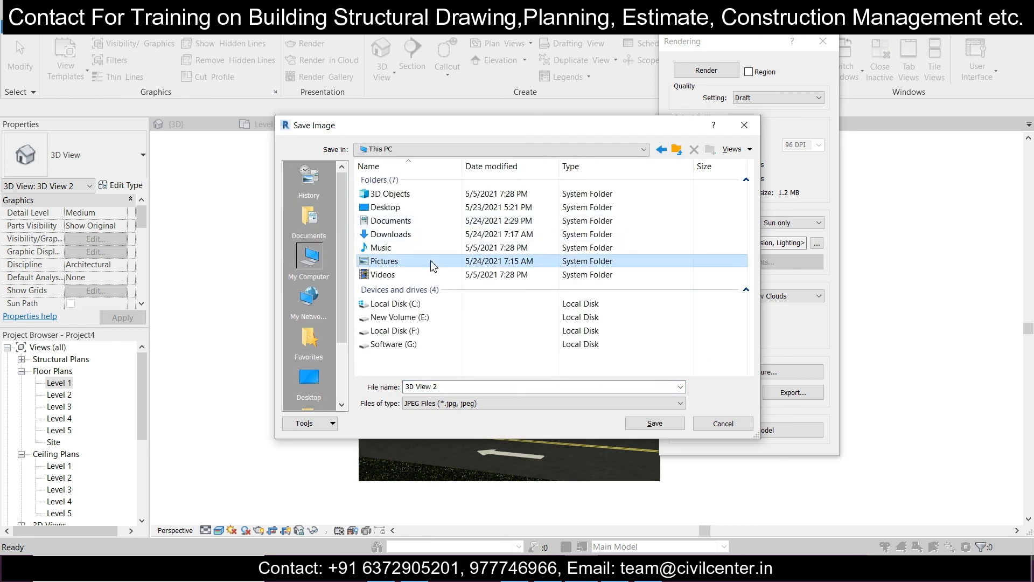
{"action": "double_click", "coordinate": [480, 263]}
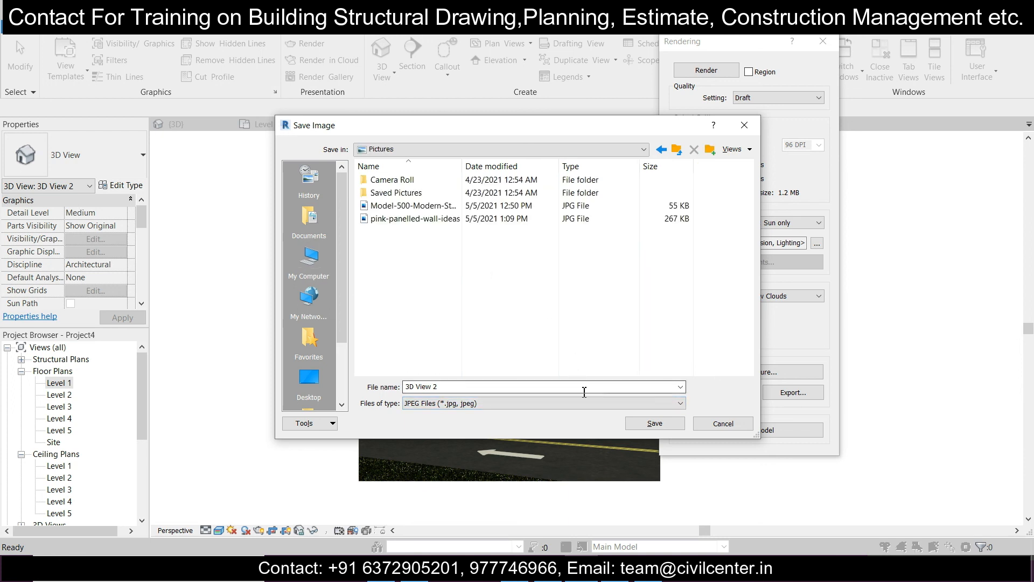
{"action": "left_click", "coordinate": [654, 423]}
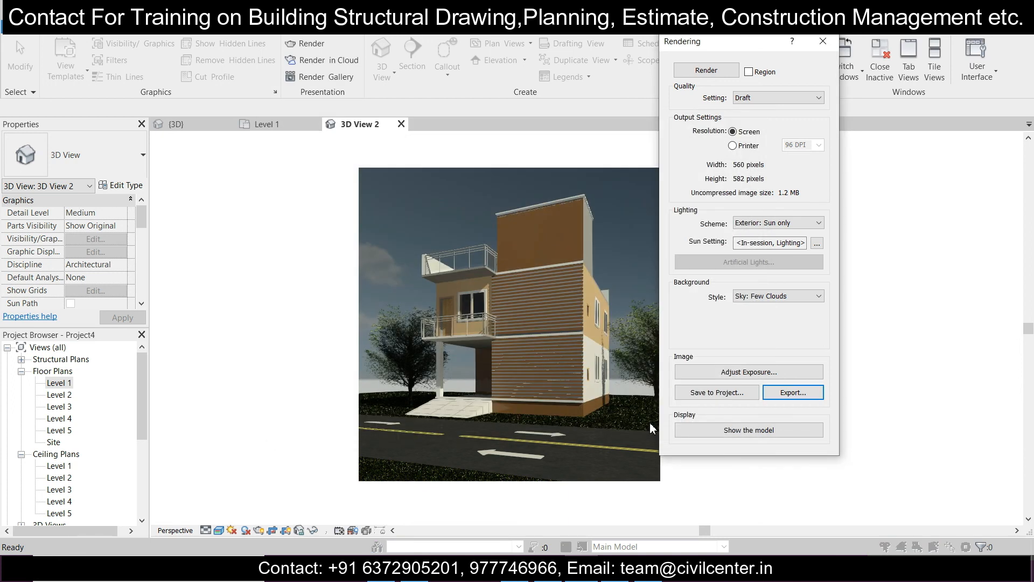
Save the rendering to the project as 3D View 2_1 and close the rendering settings
{"action": "left_click", "coordinate": [726, 395]}
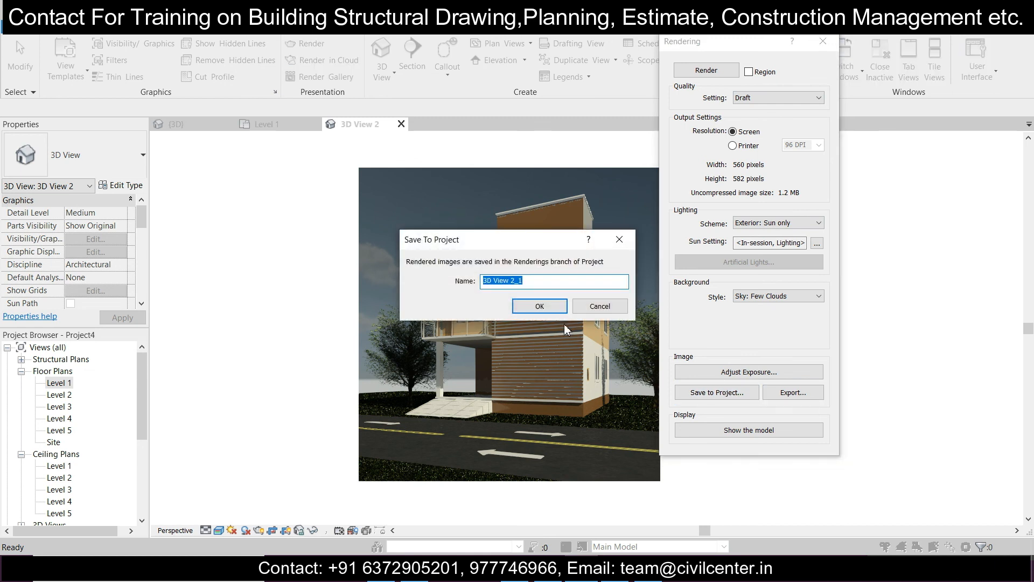
{"action": "left_click", "coordinate": [556, 312]}
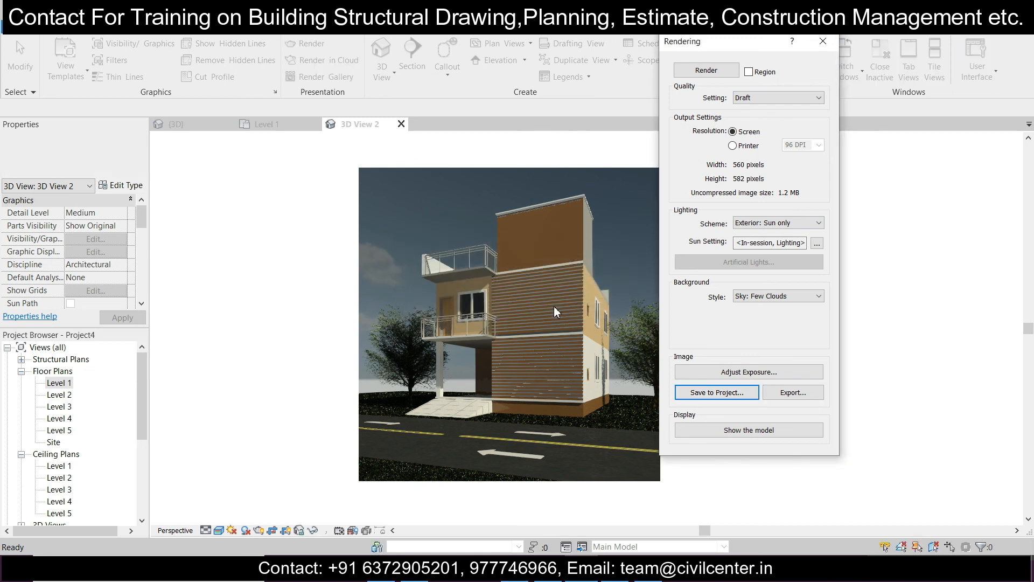
{"action": "left_click", "coordinate": [823, 41]}
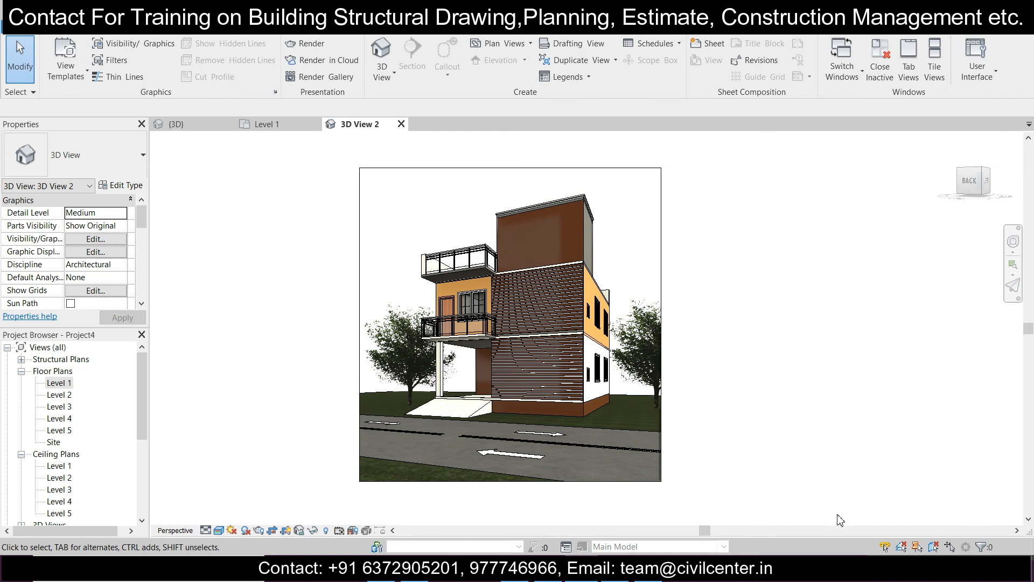